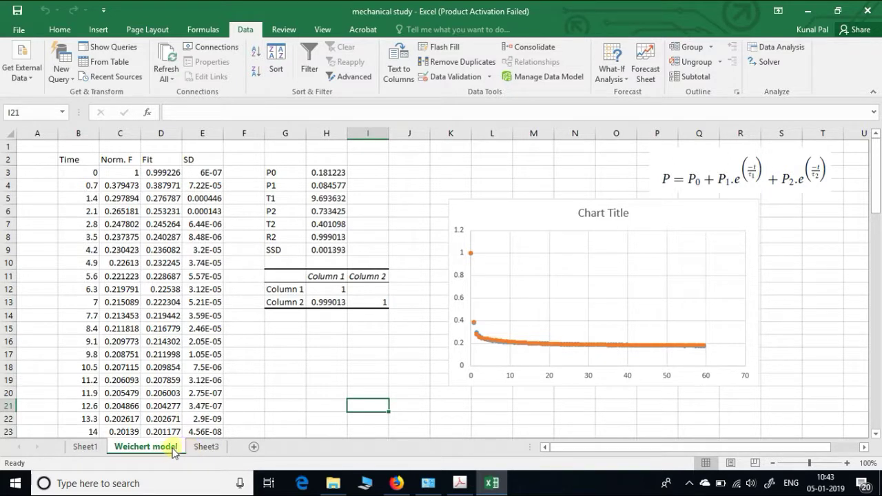
Copy the Weichert model sheet to the end and start renaming the copy Kohlrausch model.
{"action": "right_click", "coordinate": [168, 452]}
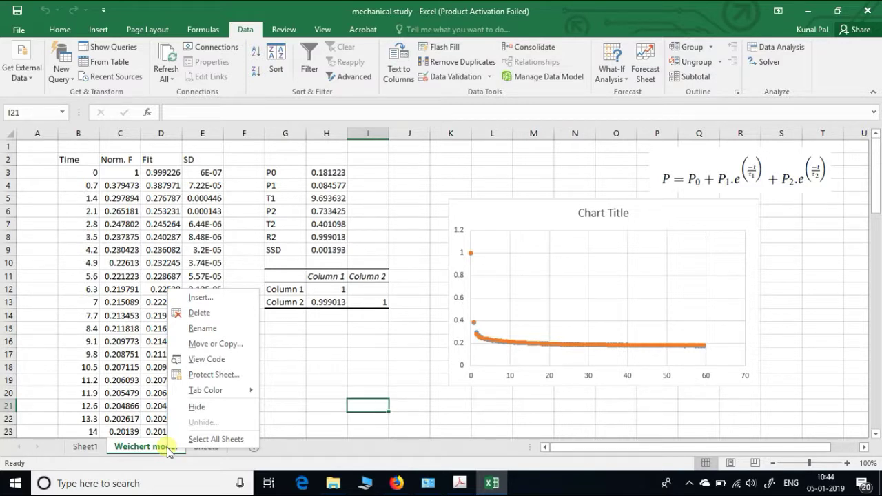
{"action": "left_click", "coordinate": [214, 343]}
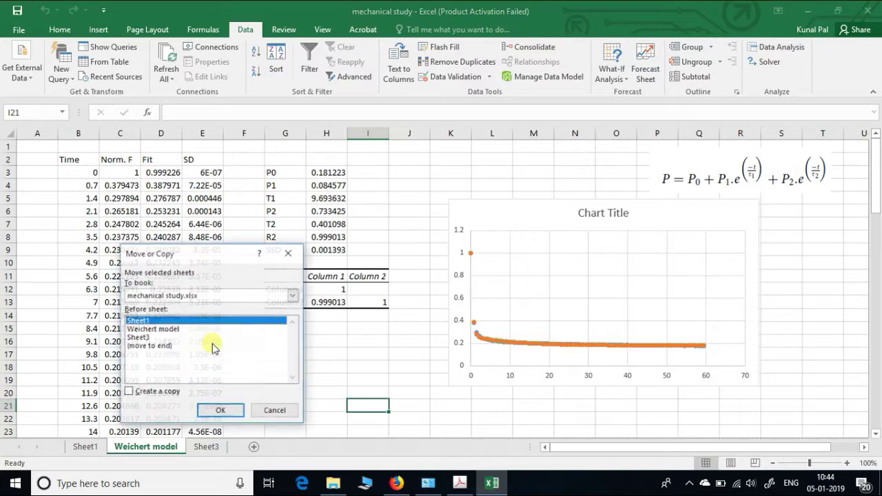
{"action": "left_click", "coordinate": [138, 345]}
{"action": "left_click", "coordinate": [128, 392]}
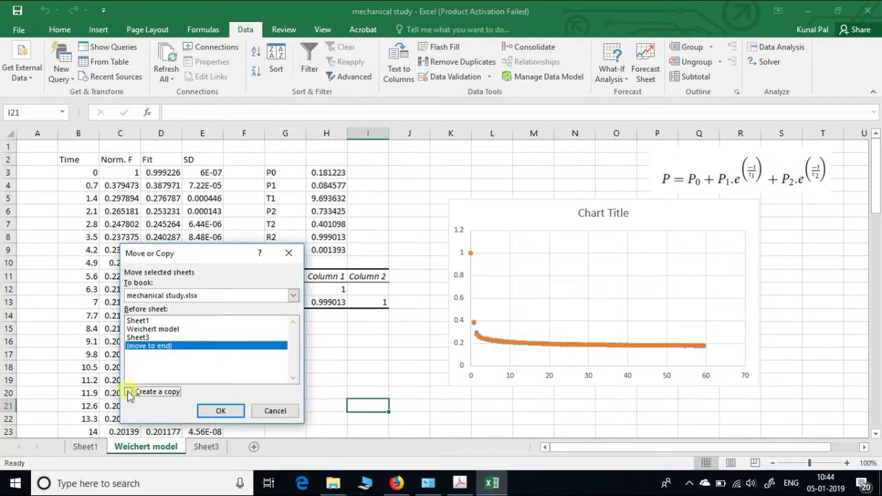
{"action": "left_click", "coordinate": [221, 410]}
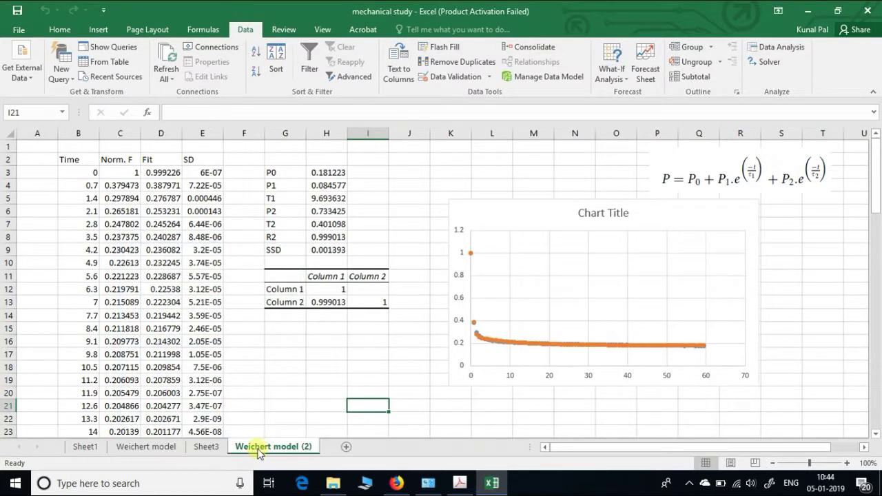
{"action": "double_click", "coordinate": [260, 447]}
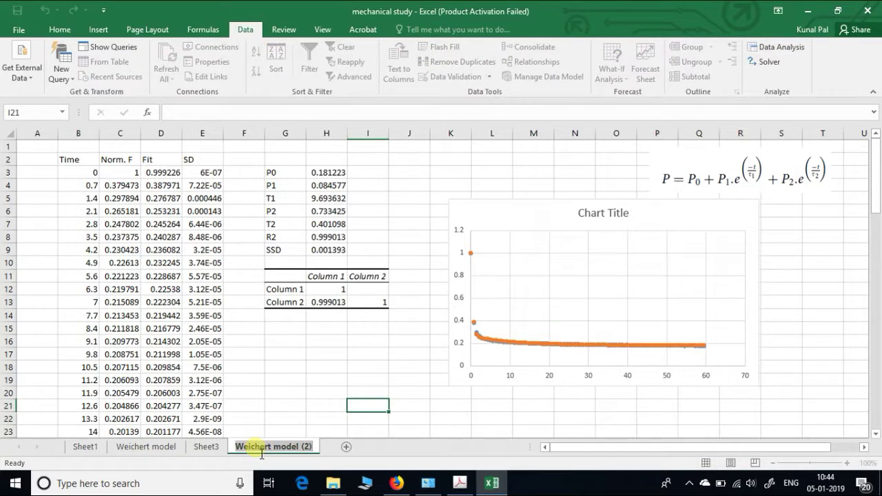
{"action": "type", "text": "Kohlrausch model"}
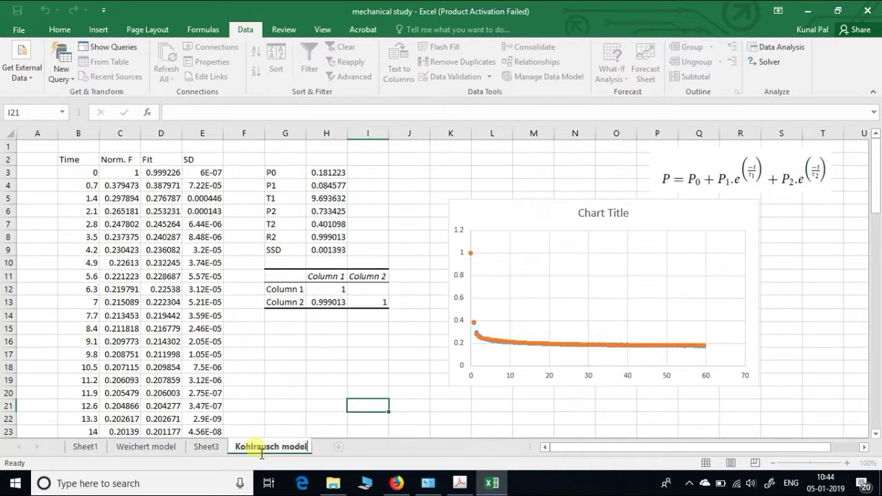
Confirm the sheet name, delete the old Weichert equation picture, and select cell N2.
{"action": "left_click", "coordinate": [341, 390]}
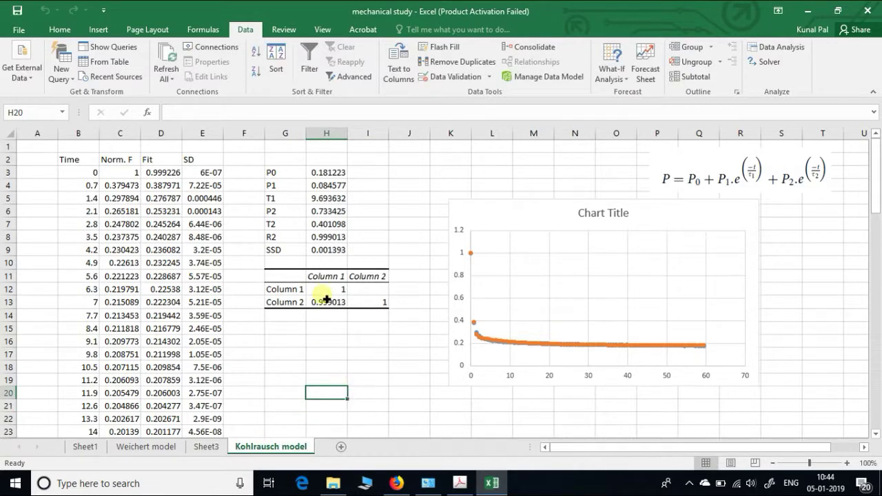
{"action": "left_click", "coordinate": [782, 171]}
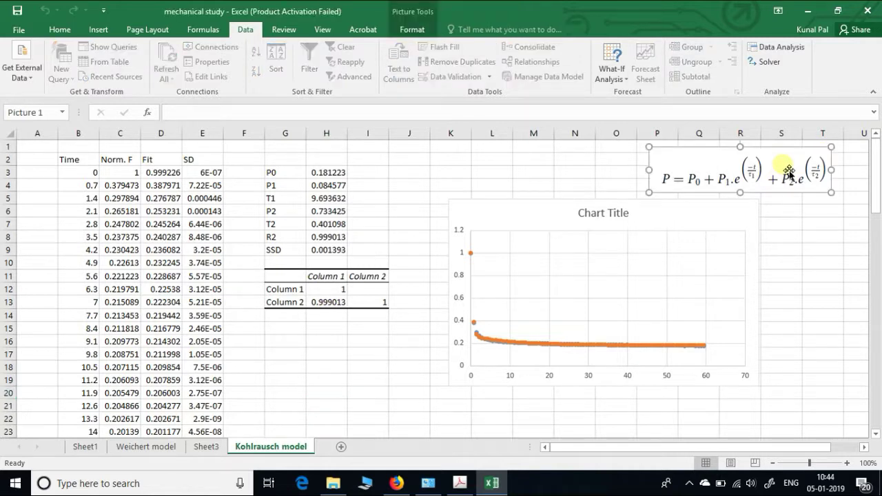
{"action": "key", "text": "Delete"}
{"action": "left_click", "coordinate": [589, 159]}
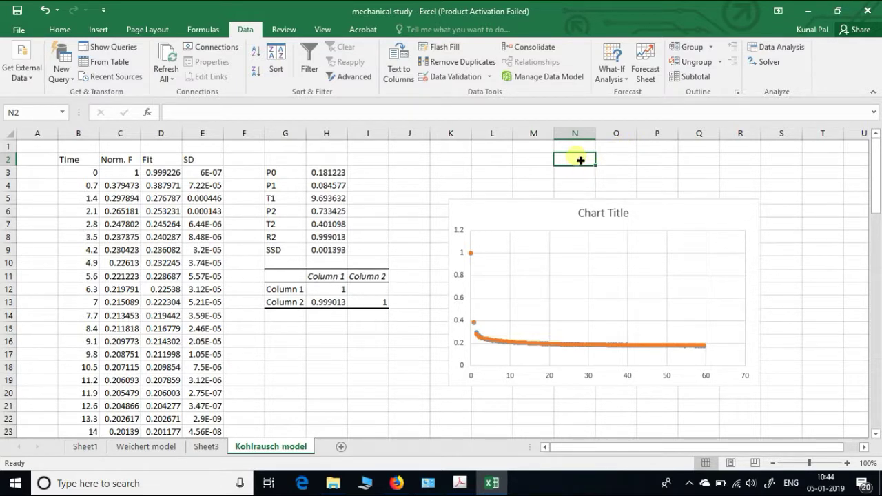
Copy the stress-relaxation equation graphic from the journal PDF in Acrobat, then return to Excel.
{"action": "left_click", "coordinate": [459, 483]}
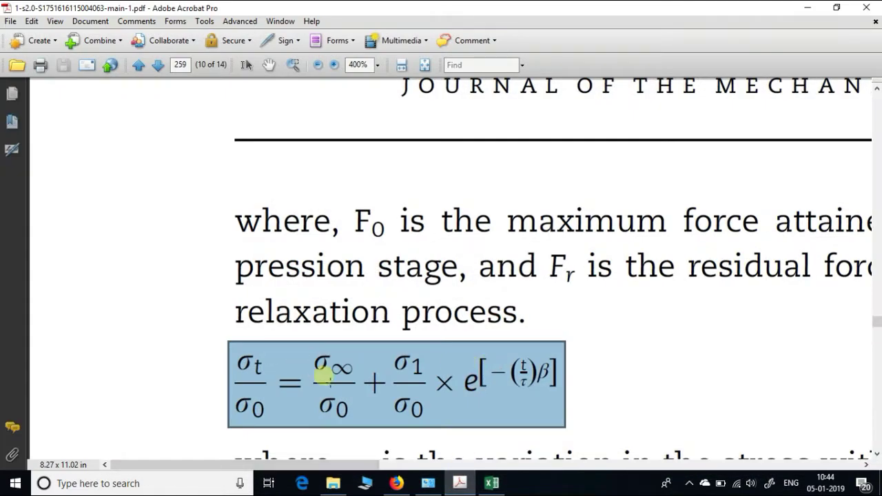
{"action": "right_click", "coordinate": [324, 376]}
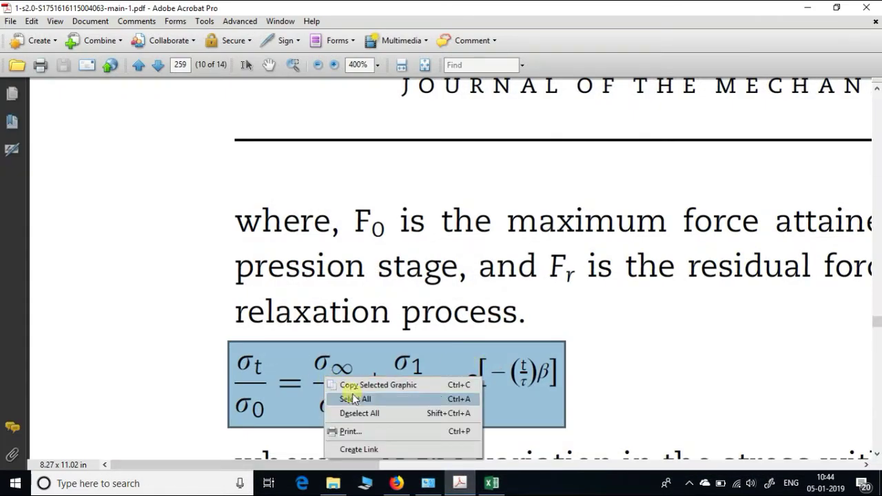
{"action": "left_click", "coordinate": [379, 386]}
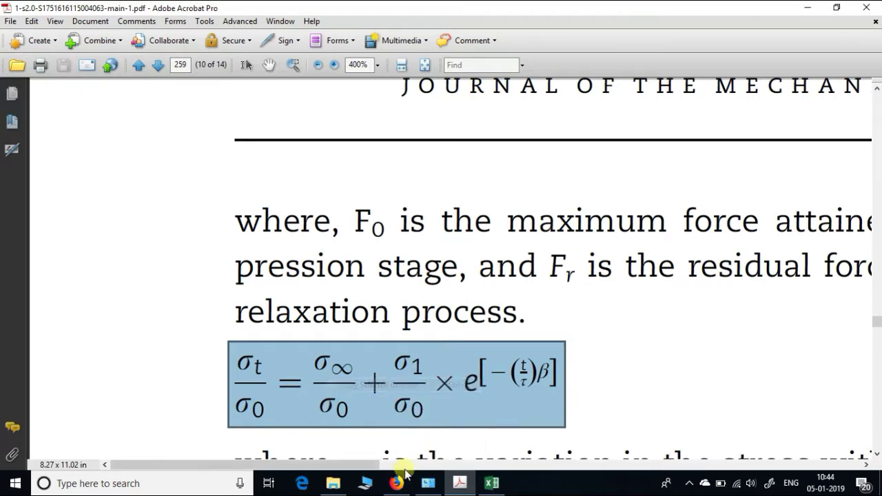
{"action": "left_click", "coordinate": [491, 483]}
Paste the Kohlrausch equation, shrink it above the chart, and move the chart below it.
{"action": "key", "text": "ctrl+v"}
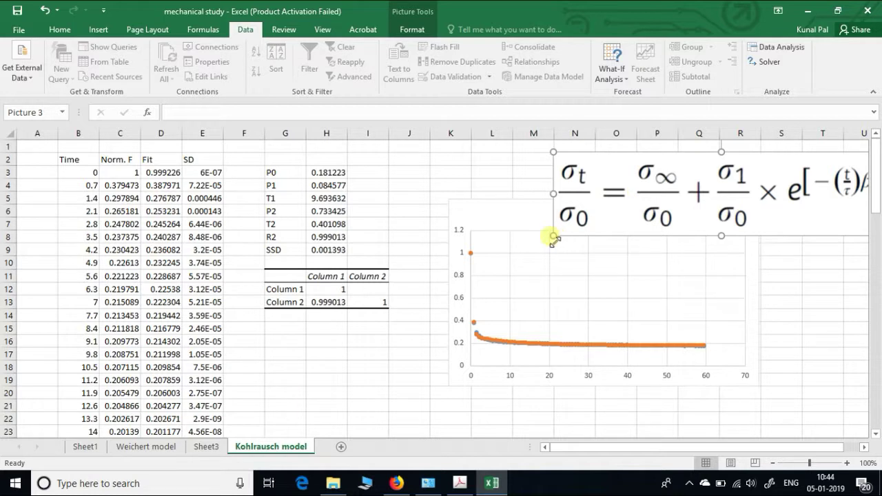
{"action": "mouse_move", "coordinate": [553, 237]}
{"action": "left_mouse_down"}
{"action": "mouse_move", "coordinate": [614, 195]}
{"action": "mouse_move", "coordinate": [549, 173]}
{"action": "left_mouse_up"}
{"action": "mouse_move", "coordinate": [744, 236]}
{"action": "left_mouse_down"}
{"action": "mouse_move", "coordinate": [747, 278]}
{"action": "mouse_move", "coordinate": [752, 258]}
{"action": "left_mouse_up"}
{"action": "left_click", "coordinate": [666, 179]}
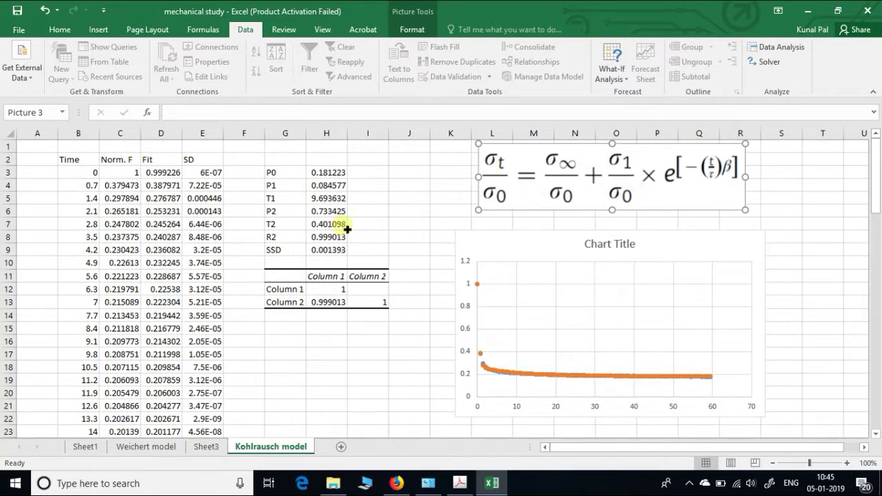
Clear the T2 label and value in F7:H7.
{"action": "left_click_drag", "start_coordinate": [347, 229], "coordinate": [266, 229]}
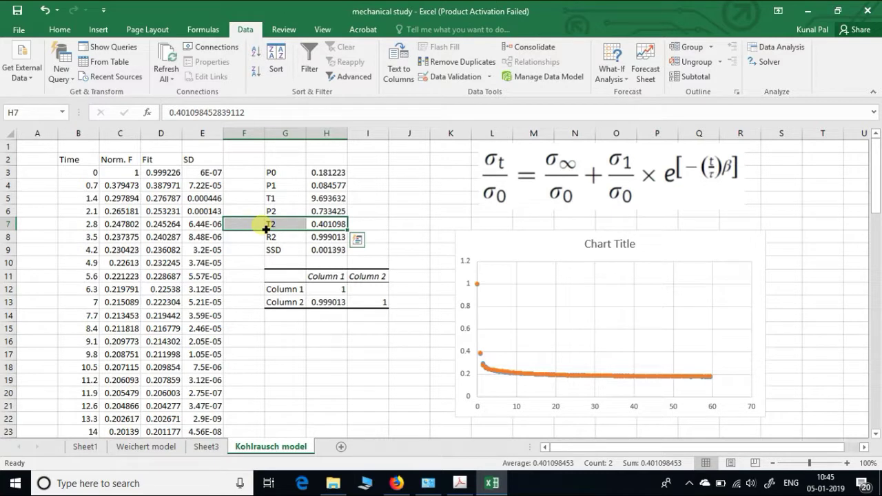
{"action": "key", "text": "Delete"}
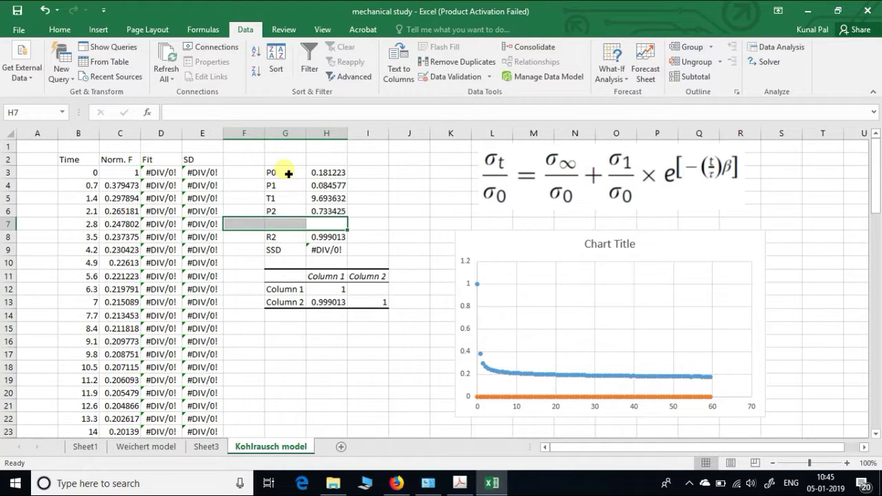
Enter Finf, F1, T and B as the parameter labels in G3:G6.
{"action": "left_click", "coordinate": [288, 174]}
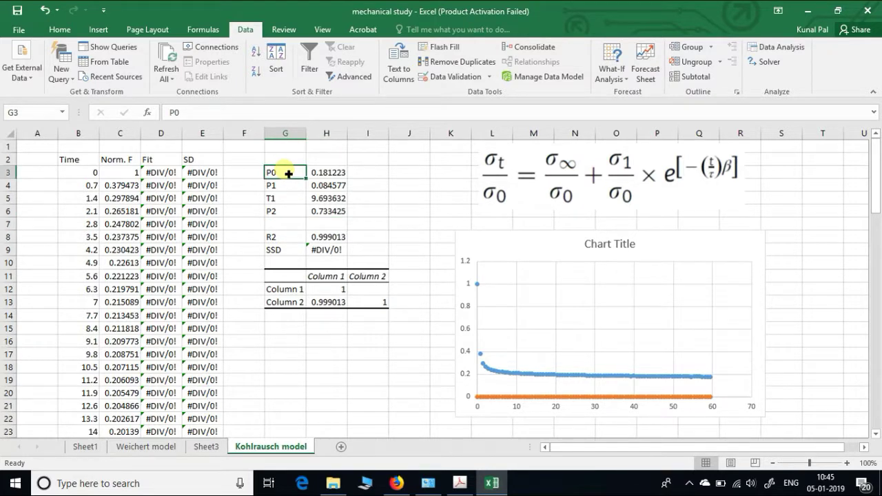
{"action": "type", "text": "Finf"}
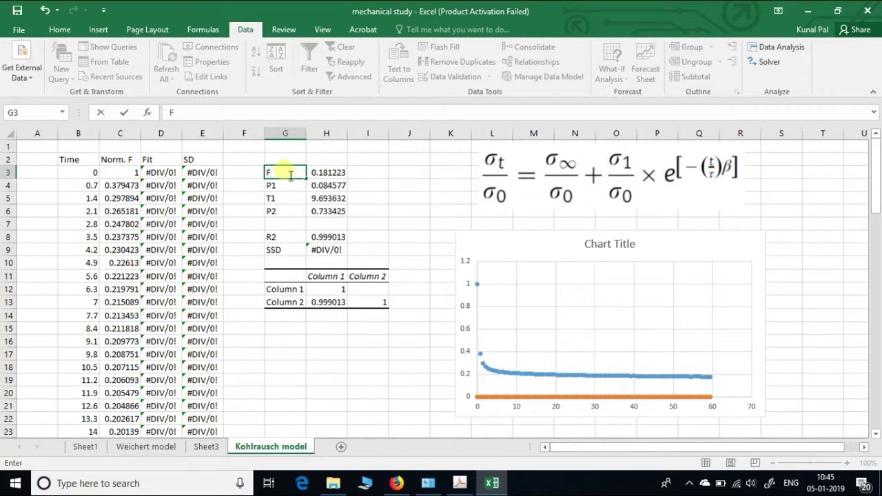
{"action": "left_click", "coordinate": [412, 212]}
{"action": "left_click", "coordinate": [277, 189]}
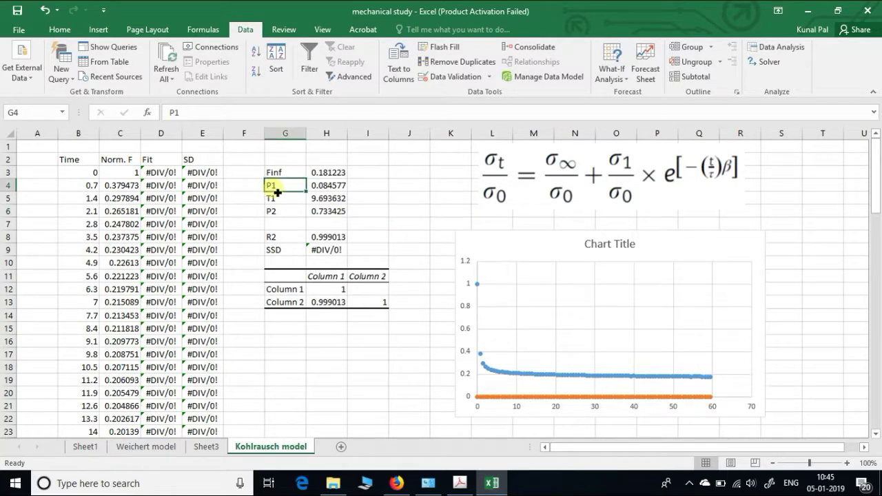
{"action": "type", "text": "Finf"}
{"action": "left_click", "coordinate": [279, 195]}
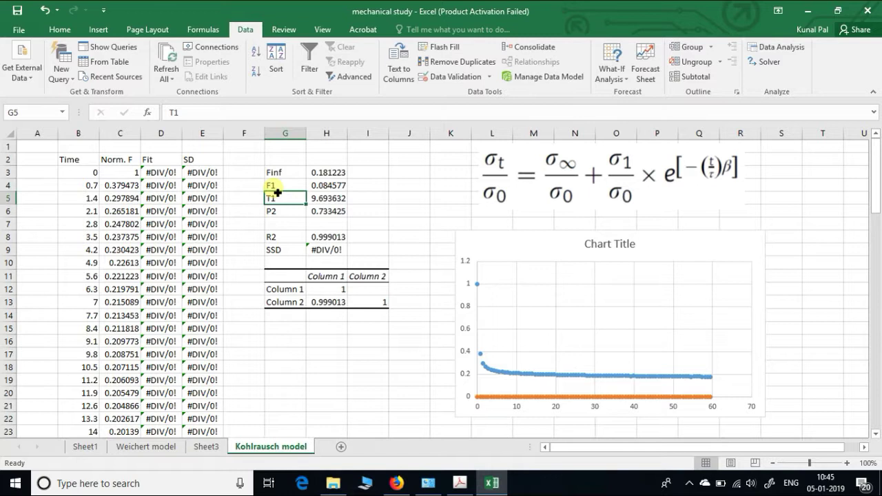
{"action": "type", "text": "T"}
{"action": "key", "text": "Return"}
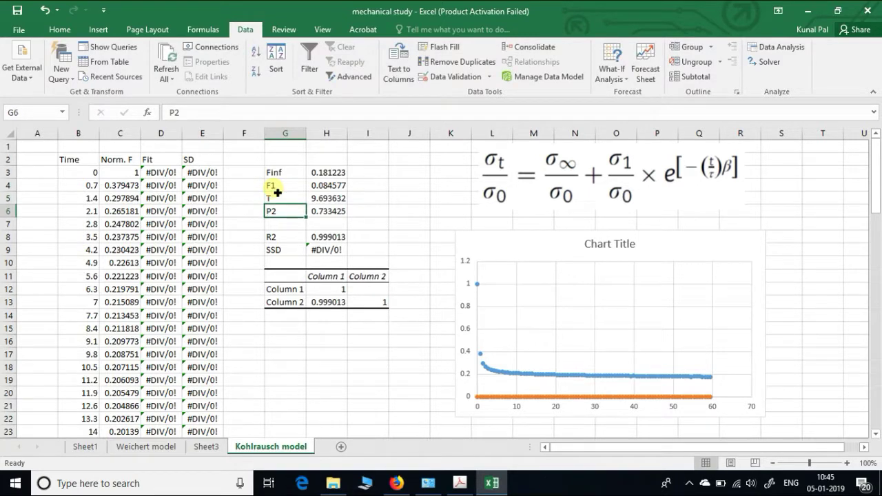
{"action": "type", "text": "B"}
{"action": "key", "text": "Return"}
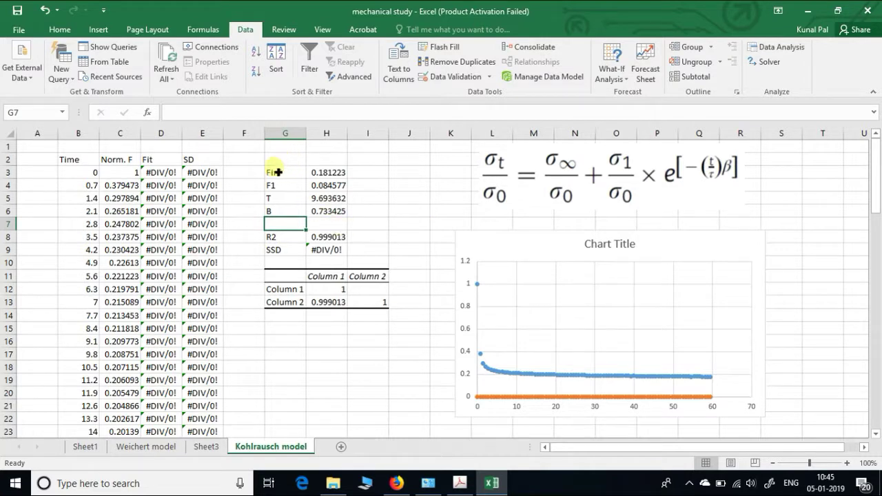
{"action": "left_click", "coordinate": [344, 174]}
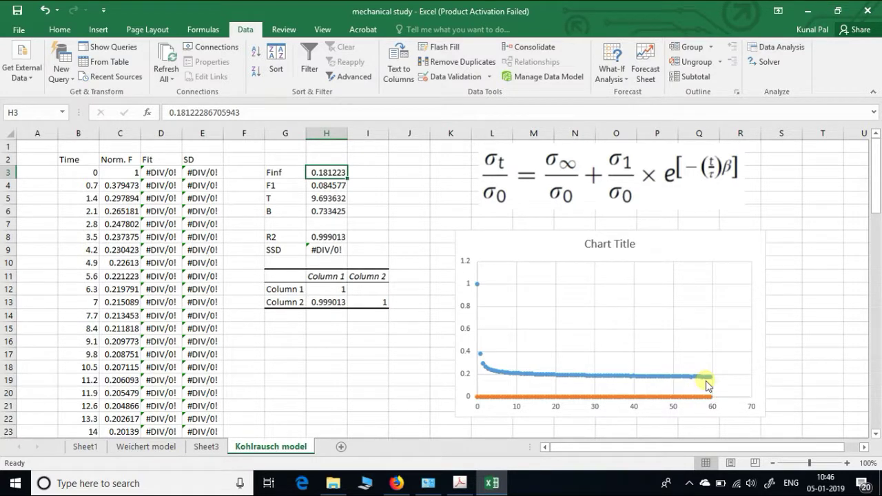
Begin a Finf formula in H3 by selecting the final Norm. F values.
{"action": "type", "text": "="}
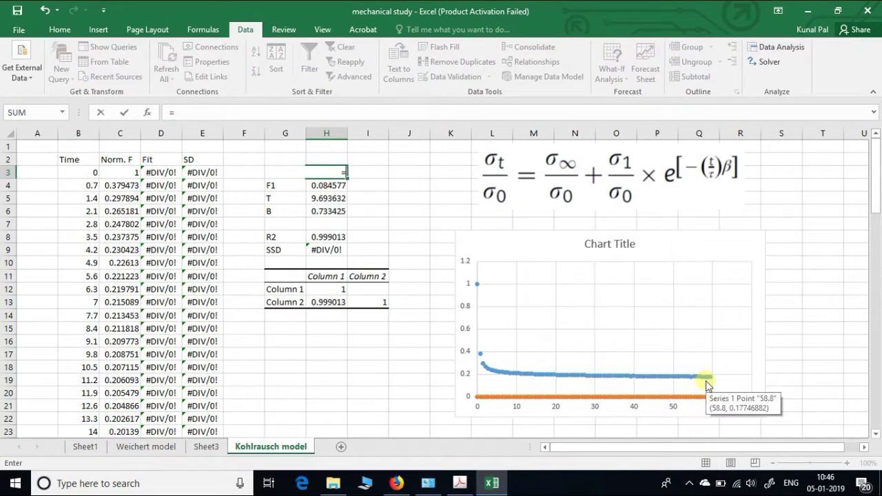
{"action": "left_click", "coordinate": [188, 29]}
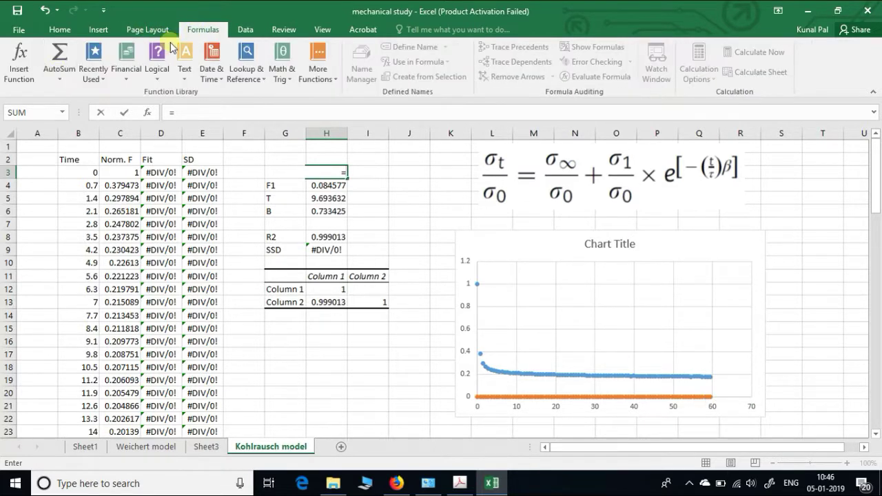
{"action": "left_click", "coordinate": [60, 77]}
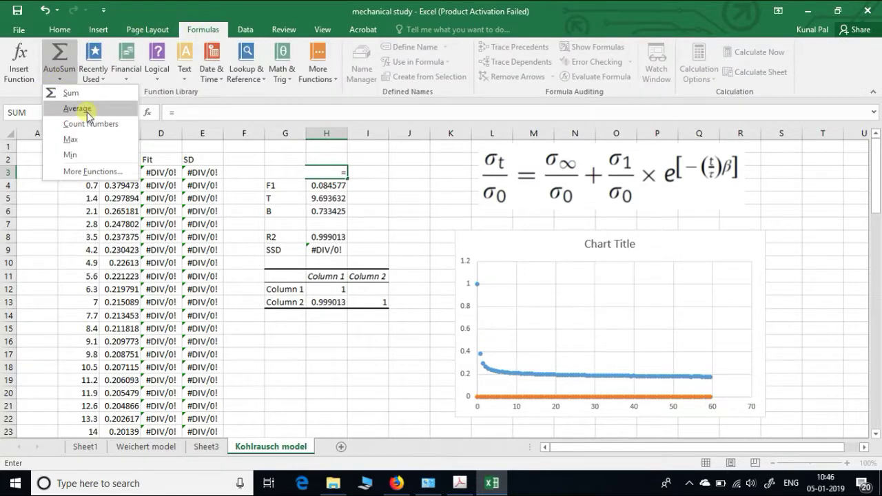
{"action": "key", "text": "Escape"}
{"action": "scroll", "coordinate": [179, 417], "scroll_direction": "down", "scroll_amount": 6}
{"action": "scroll", "coordinate": [186, 414], "scroll_direction": "down", "scroll_amount": 14}
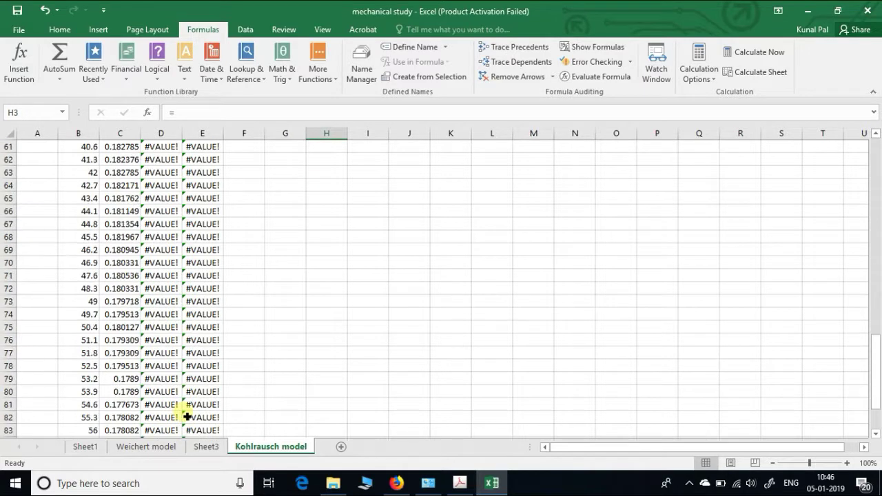
{"action": "scroll", "coordinate": [193, 407], "scroll_direction": "down", "scroll_amount": 6}
{"action": "scroll", "coordinate": [194, 405], "scroll_direction": "up", "scroll_amount": 2}
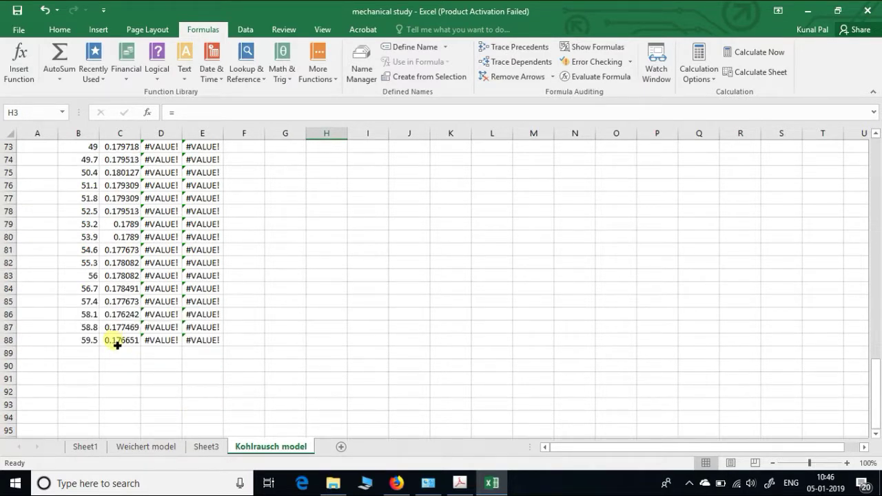
{"action": "left_click_drag", "start_coordinate": [117, 345], "coordinate": [128, 304]}
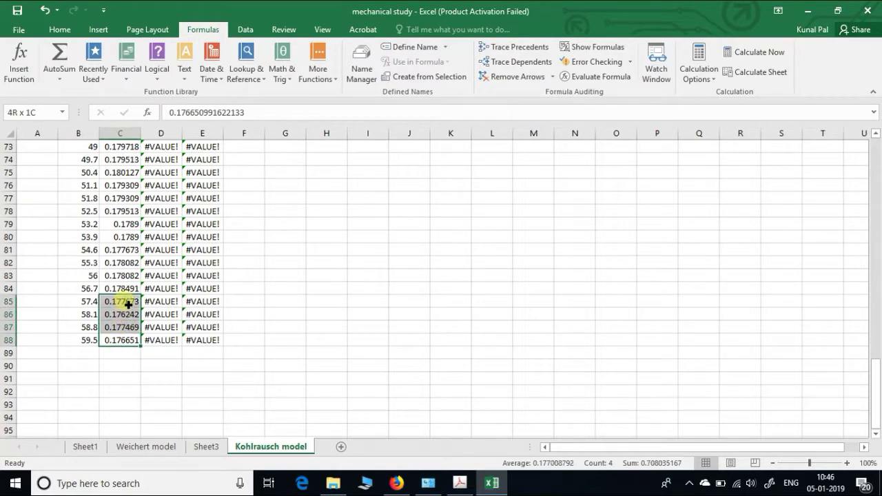
{"action": "left_click_drag", "start_coordinate": [128, 304], "coordinate": [139, 230]}
{"action": "key", "text": "Return"}
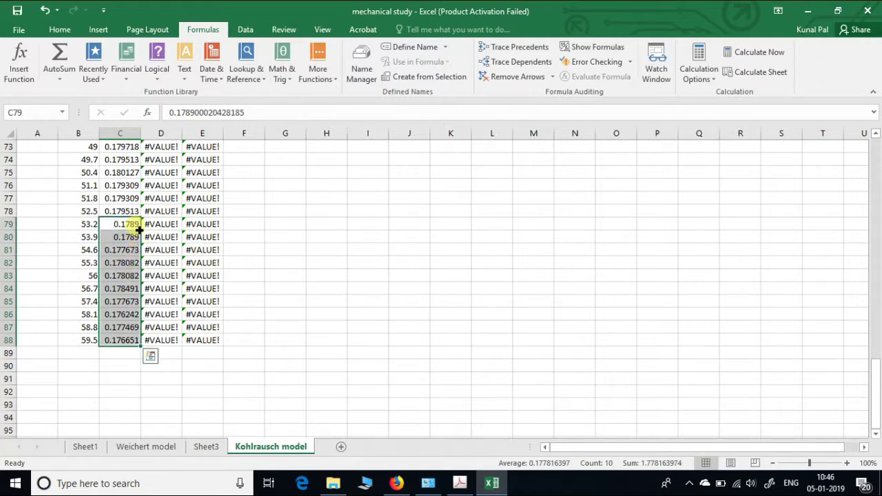
{"action": "key", "text": "Return"}
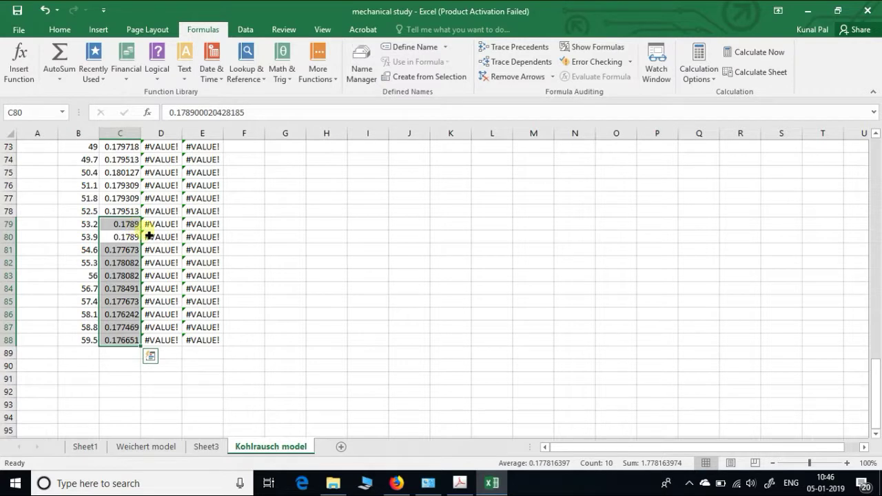
{"action": "scroll", "coordinate": [361, 244], "scroll_direction": "up", "scroll_amount": 8}
{"action": "scroll", "coordinate": [364, 253], "scroll_direction": "up", "scroll_amount": 16}
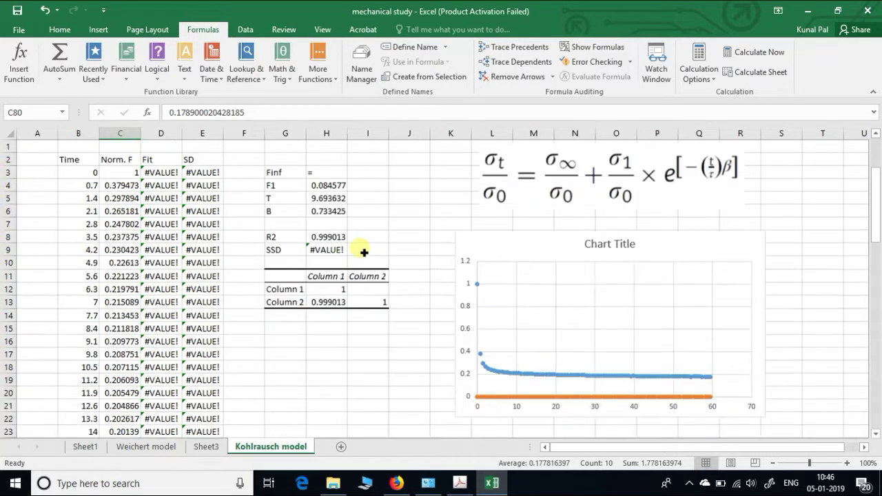
Enter Finf in H3 as the AutoSum average of C79:C88, giving 0.177816.
{"action": "left_click", "coordinate": [332, 173]}
{"action": "left_click", "coordinate": [60, 79]}
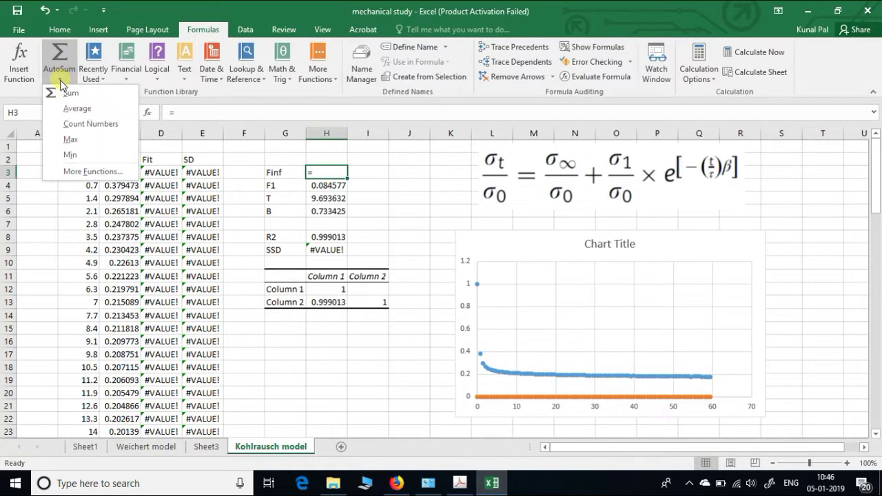
{"action": "left_click", "coordinate": [66, 110]}
{"action": "scroll", "coordinate": [191, 416], "scroll_direction": "down", "scroll_amount": 6}
{"action": "scroll", "coordinate": [197, 390], "scroll_direction": "down", "scroll_amount": 8}
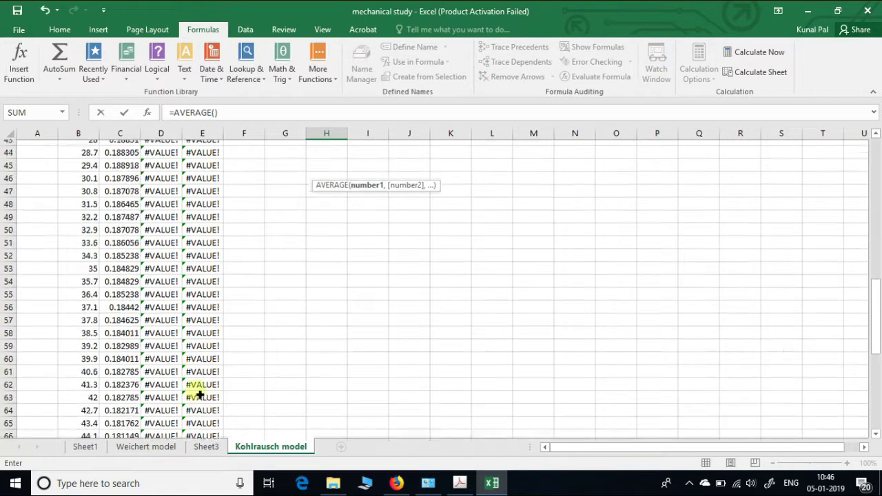
{"action": "scroll", "coordinate": [199, 393], "scroll_direction": "down", "scroll_amount": 12}
{"action": "scroll", "coordinate": [141, 388], "scroll_direction": "up", "scroll_amount": 6}
{"action": "scroll", "coordinate": [134, 358], "scroll_direction": "down", "scroll_amount": 2}
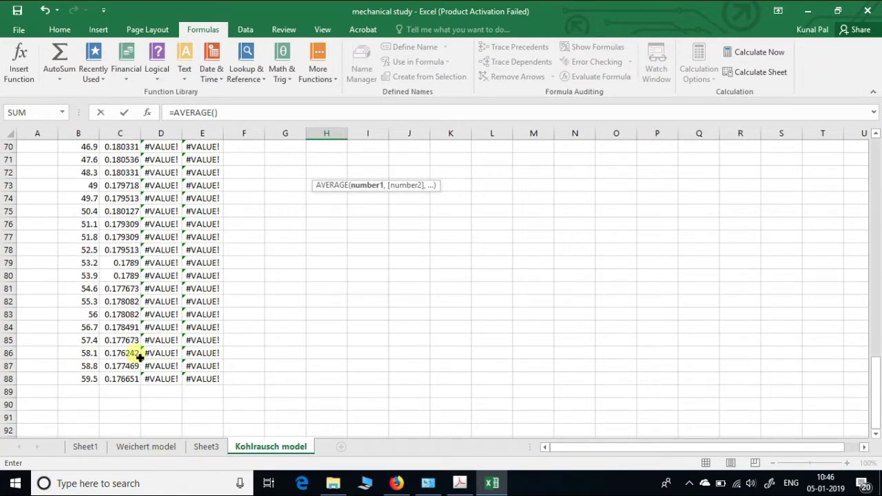
{"action": "left_click_drag", "start_coordinate": [120, 379], "coordinate": [136, 276]}
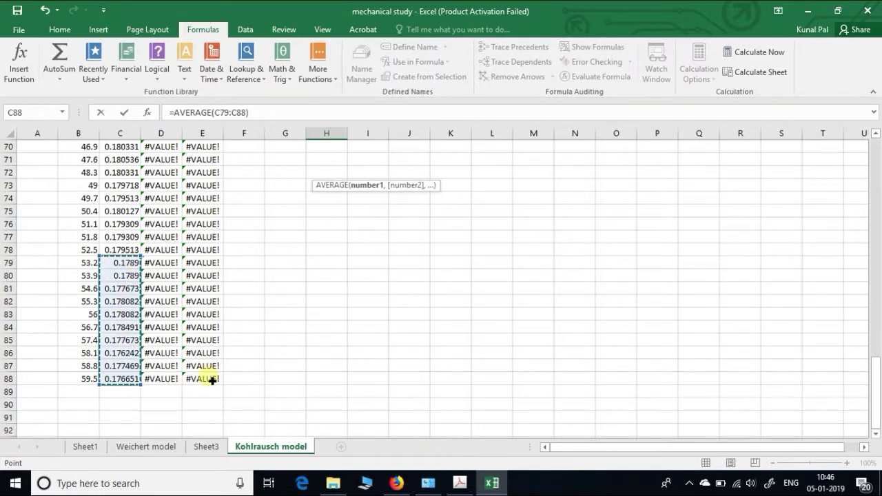
{"action": "key", "text": "Escape"}
{"action": "scroll", "coordinate": [280, 348], "scroll_direction": "up", "scroll_amount": 1}
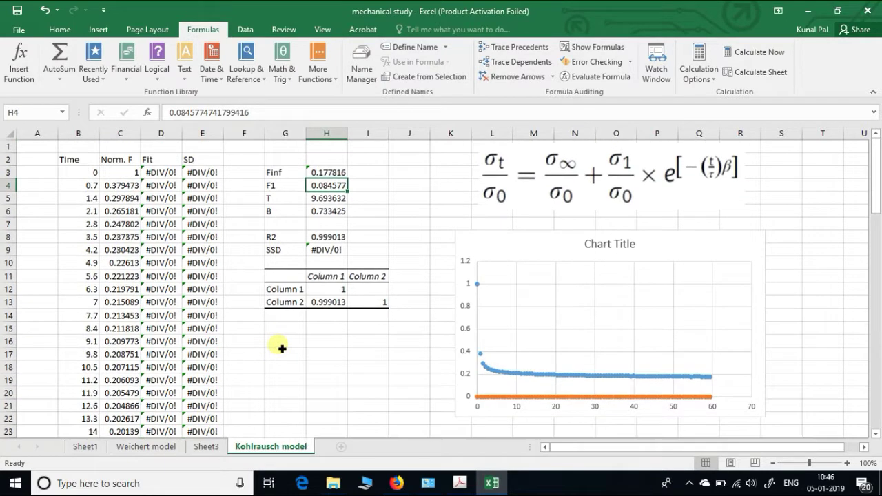
{"action": "left_click", "coordinate": [336, 175]}
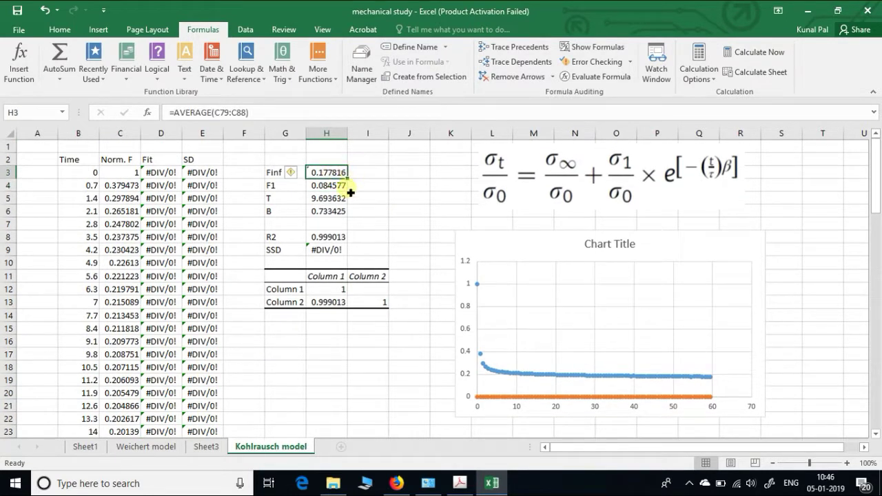
{"action": "left_click", "coordinate": [383, 366]}
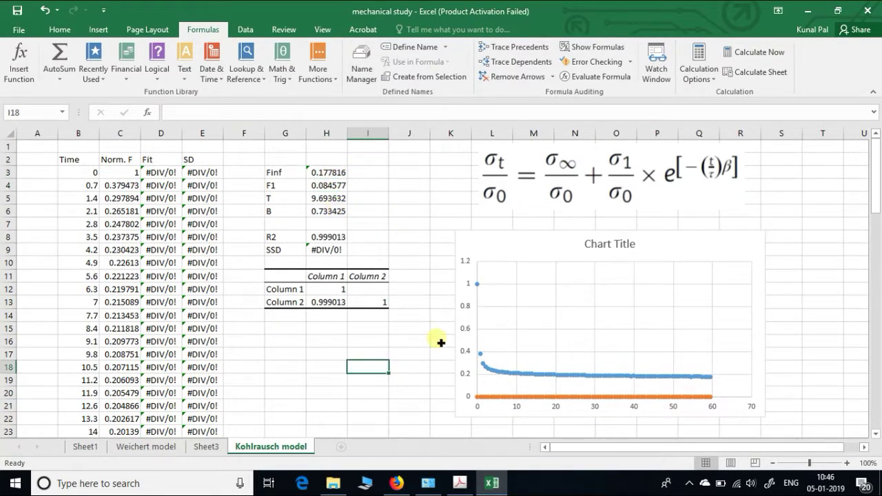
Start the D3 Fit formula as =$H$3+$H$4 with absolute parameter references.
{"action": "left_click", "coordinate": [164, 176]}
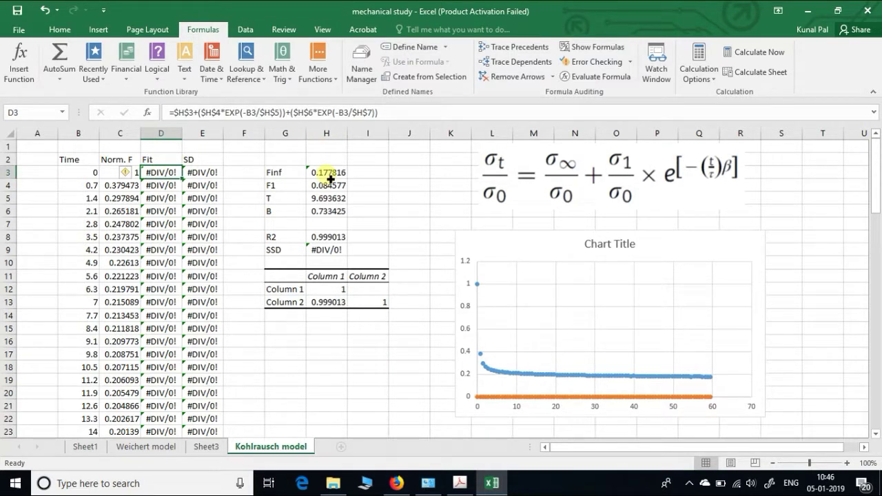
{"action": "type", "text": "="}
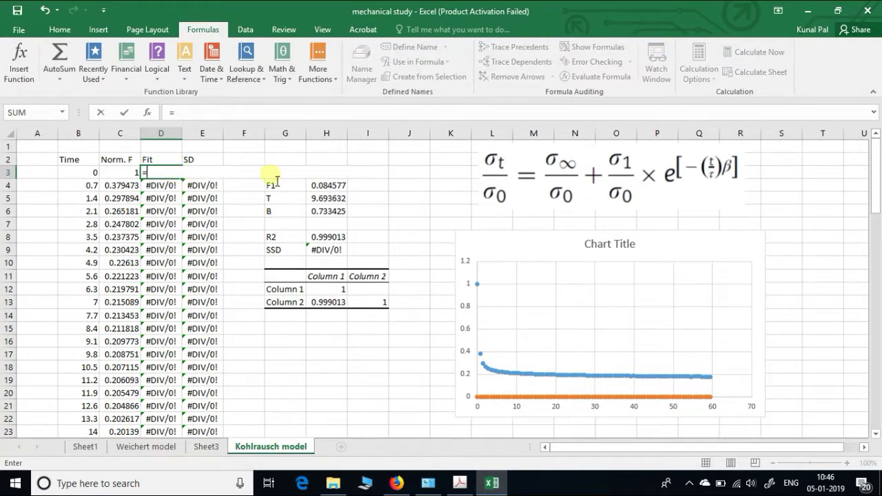
{"action": "left_click", "coordinate": [337, 184]}
{"action": "left_click", "coordinate": [197, 120]}
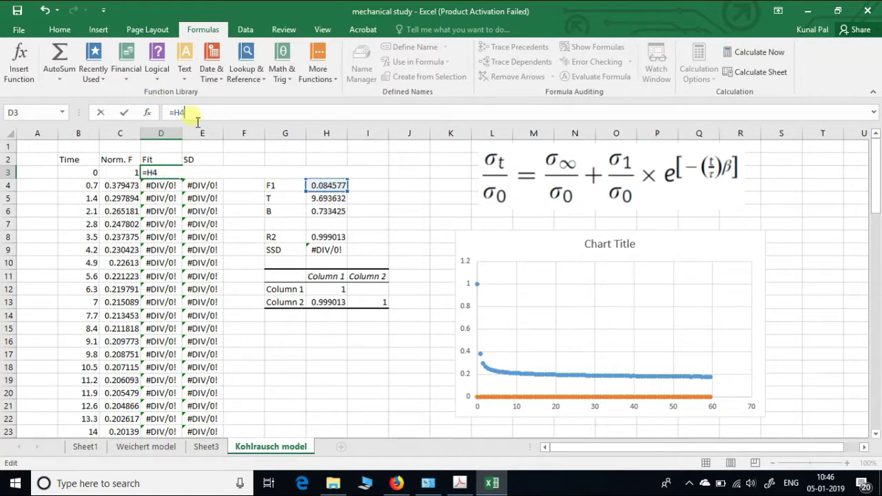
{"action": "key", "text": "BackSpace"}
{"action": "type", "text": "3"}
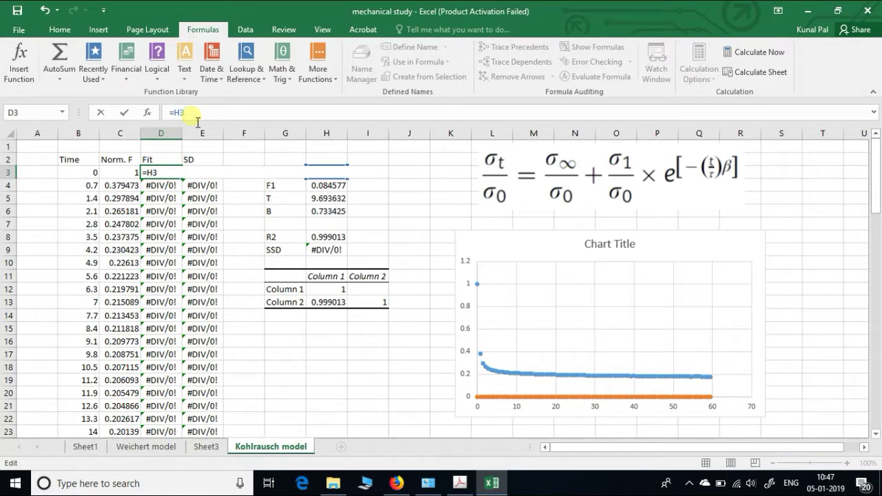
{"action": "key", "text": "F4"}
{"action": "left_click", "coordinate": [333, 187]}
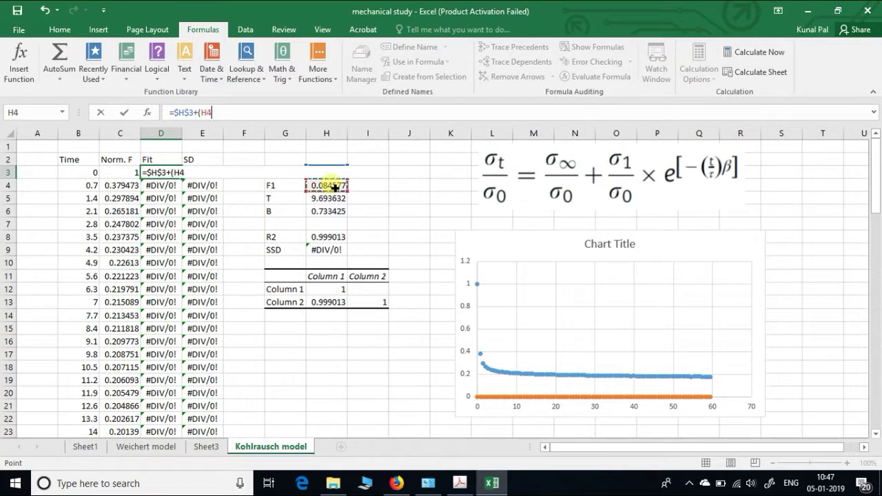
{"action": "key", "text": "F4"}
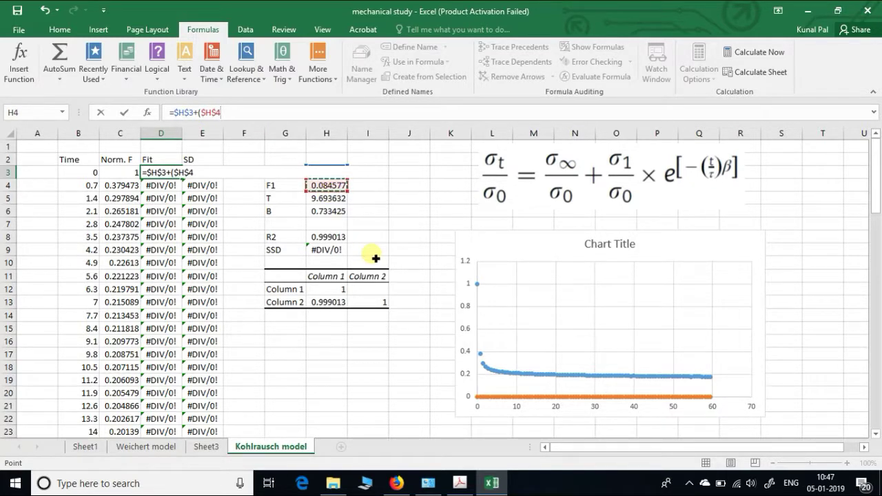
Complete it with *EXP((-B3/$H$5)*$H$6), giving 0.262394.
{"action": "type", "text": "*"}
{"action": "type", "text": "exp"}
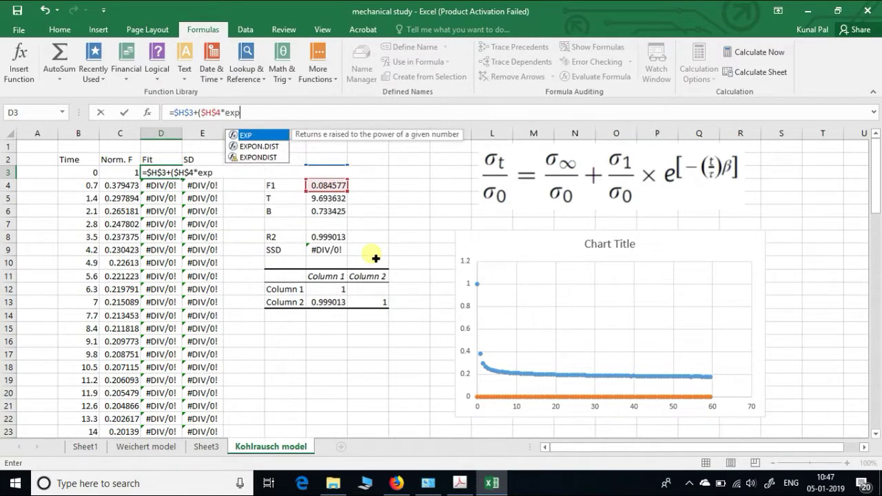
{"action": "double_click", "coordinate": [242, 135]}
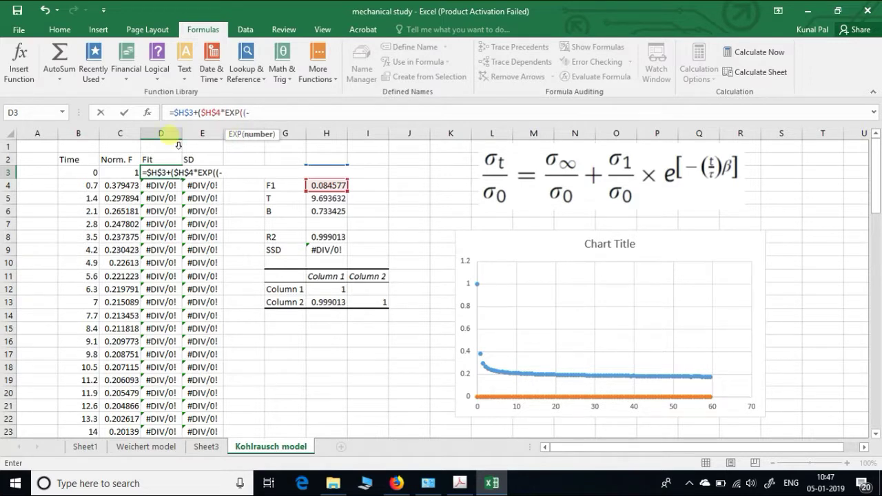
{"action": "left_click", "coordinate": [88, 174]}
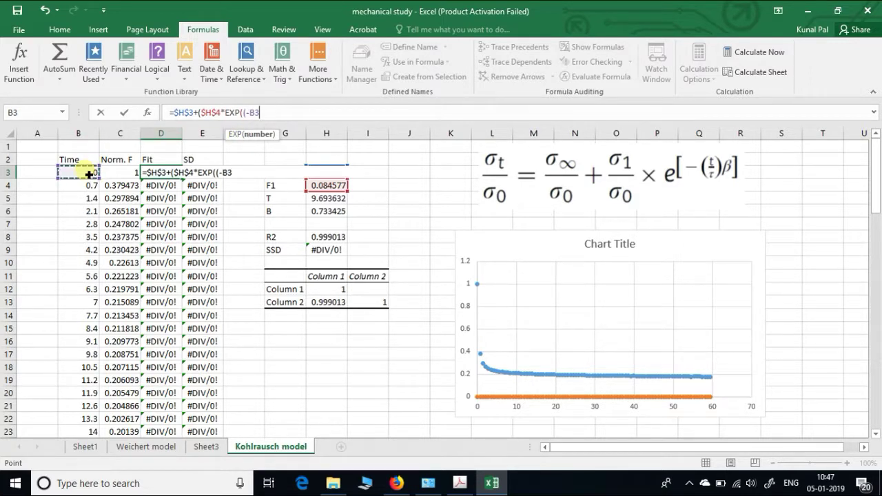
{"action": "type", "text": "/"}
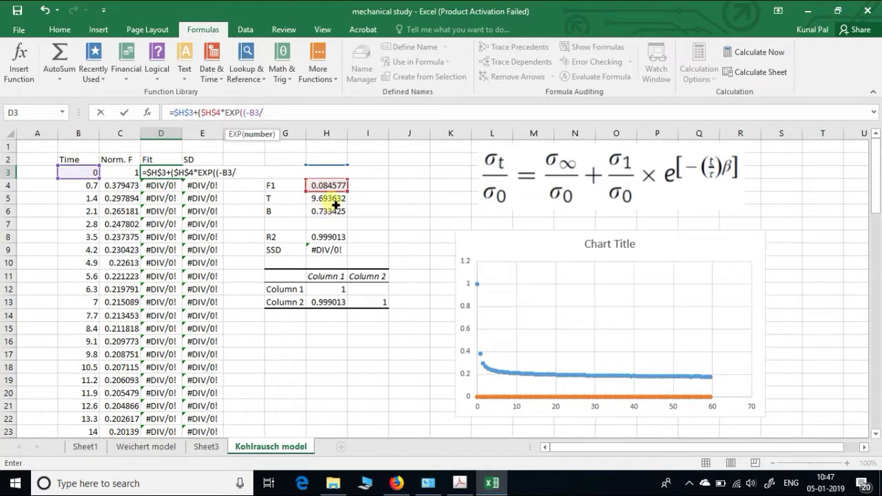
{"action": "left_click", "coordinate": [335, 202]}
{"action": "key", "text": "F4"}
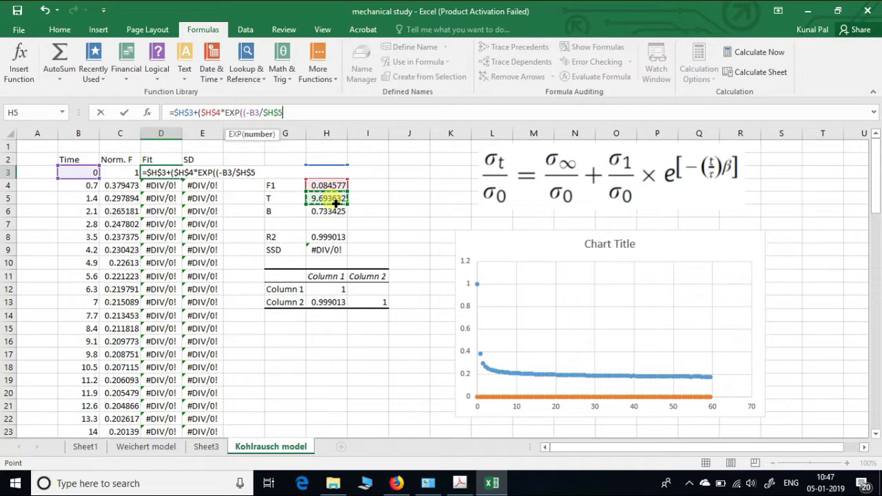
{"action": "type", "text": ")*"}
{"action": "left_click", "coordinate": [332, 214]}
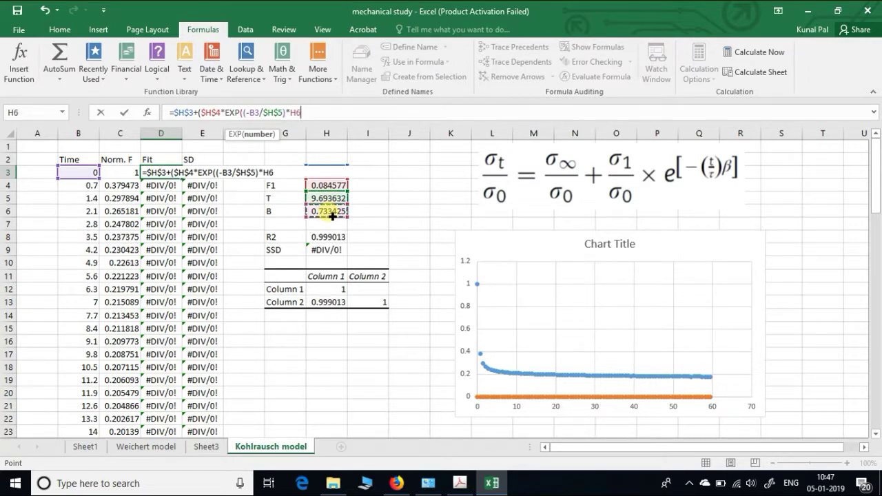
{"action": "key", "text": "F4"}
{"action": "type", "text": ")"}
{"action": "type", "text": ")"}
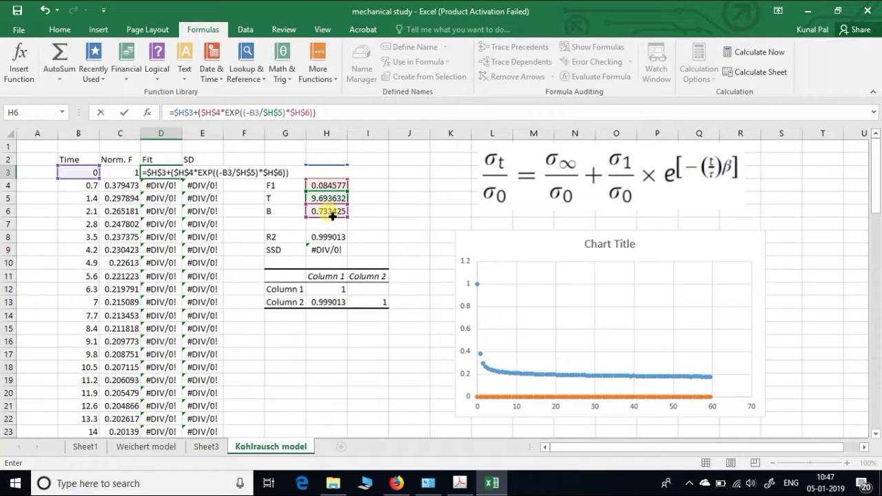
{"action": "key", "text": "Return"}
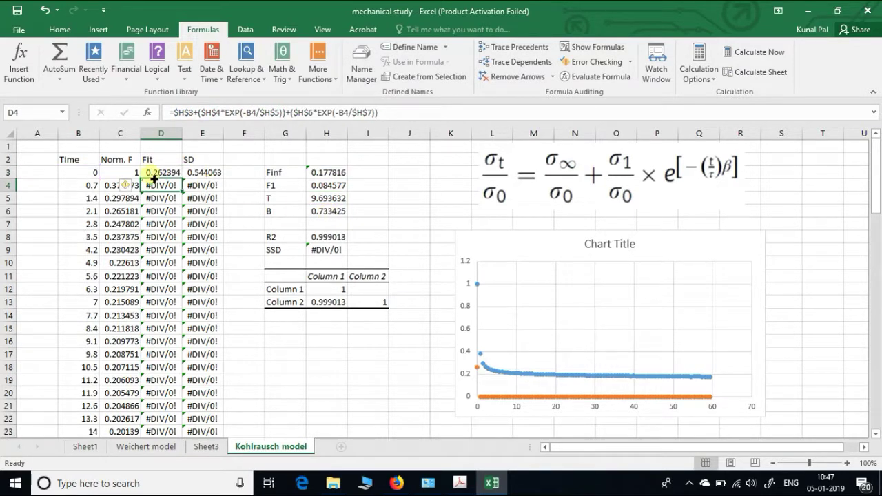
Fill the Fit formula down column D and set F1 to 0.8 and T to 1.
{"action": "left_click", "coordinate": [169, 173]}
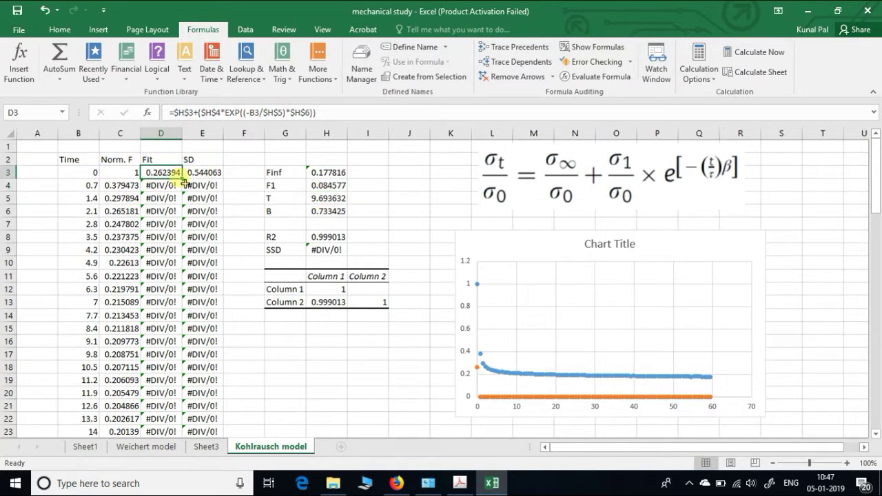
{"action": "double_click", "coordinate": [183, 178]}
{"action": "left_click", "coordinate": [321, 187]}
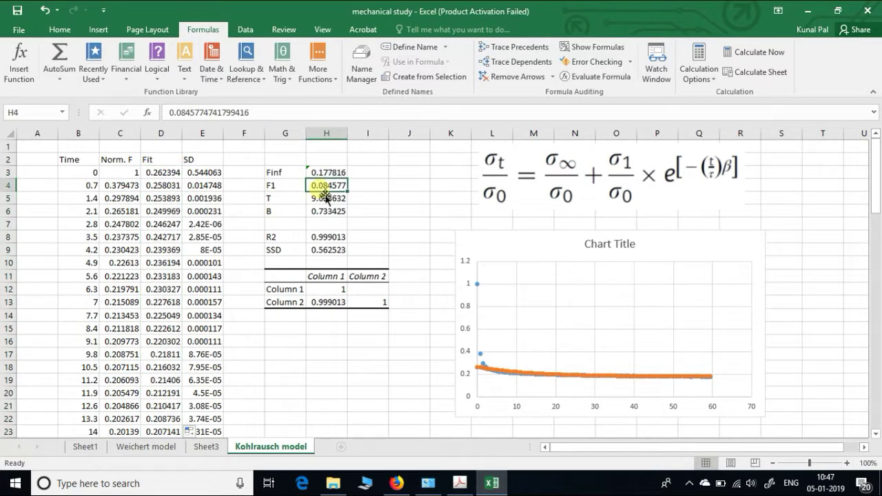
{"action": "type", "text": ".8"}
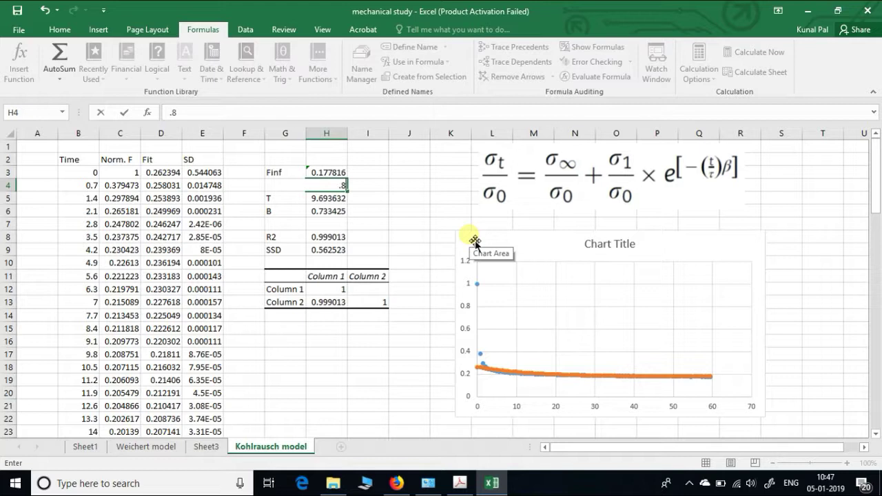
{"action": "key", "text": "Return"}
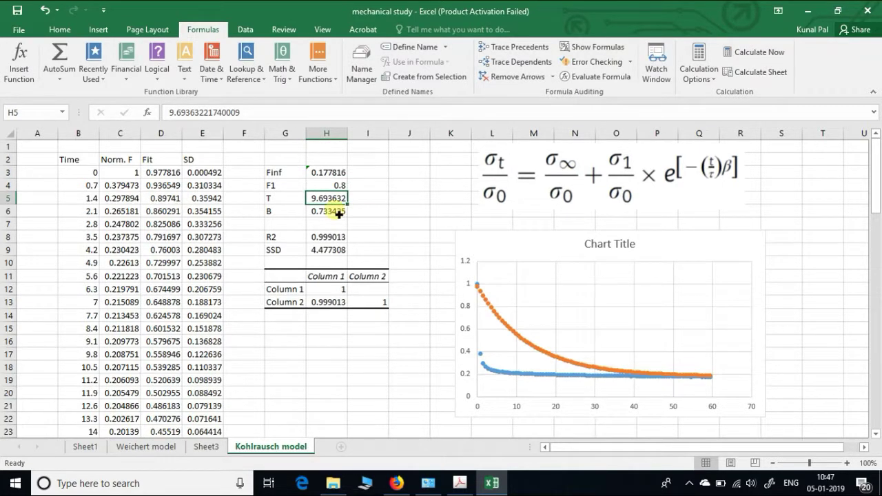
{"action": "type", "text": "1"}
{"action": "key", "text": "Return"}
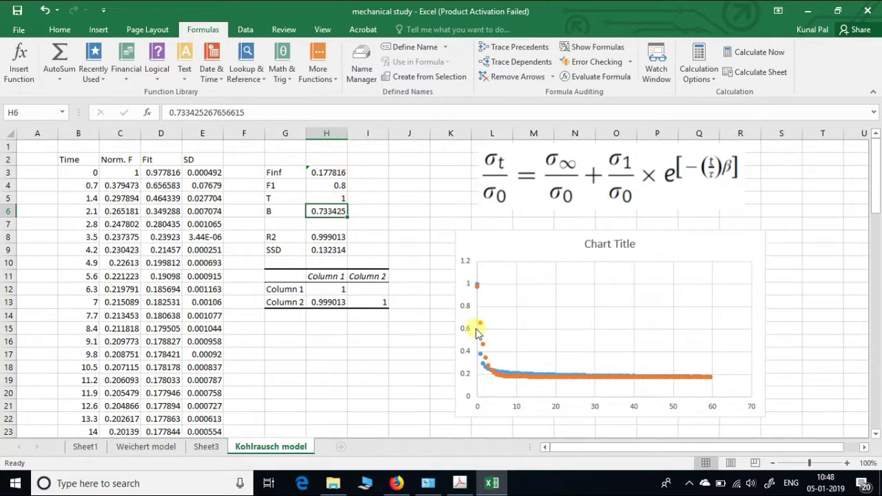
{"action": "mouse_move", "coordinate": [529, 376]}
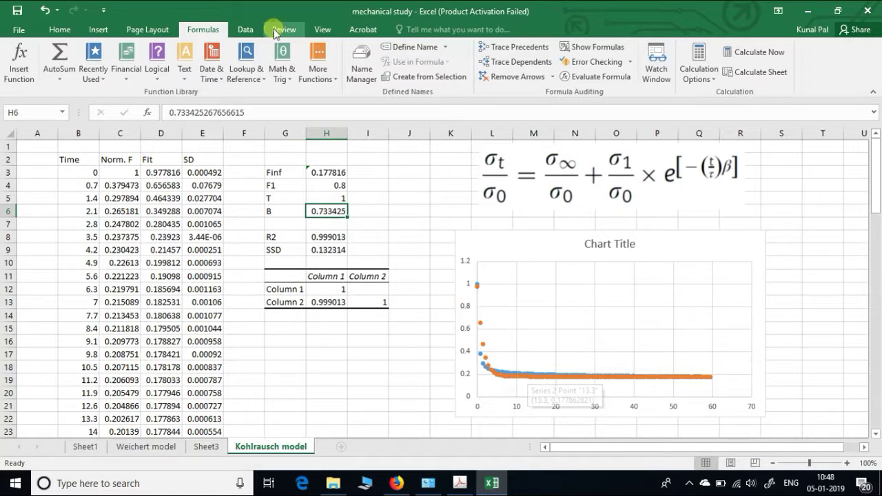
In Solver, minimise $H$9 by changing $H$4:$H$6 and delete the non-negativity constraint.
{"action": "left_click", "coordinate": [245, 29]}
{"action": "left_click", "coordinate": [771, 69]}
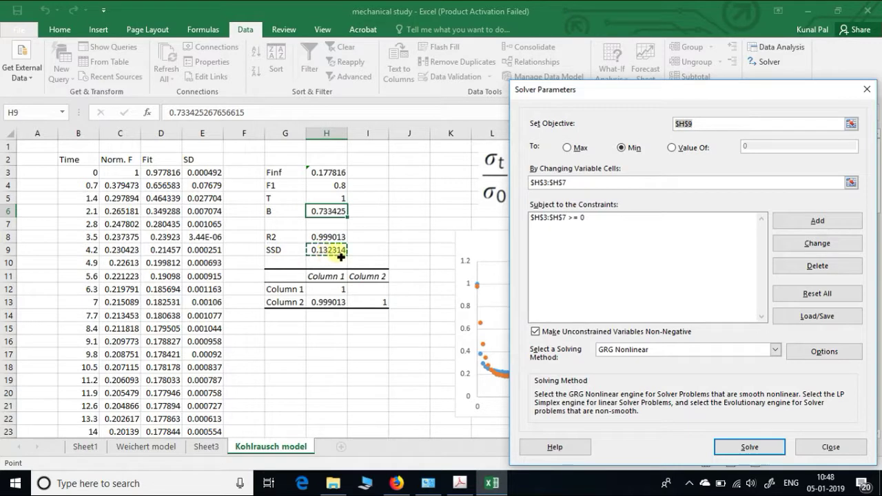
{"action": "left_click", "coordinate": [584, 185]}
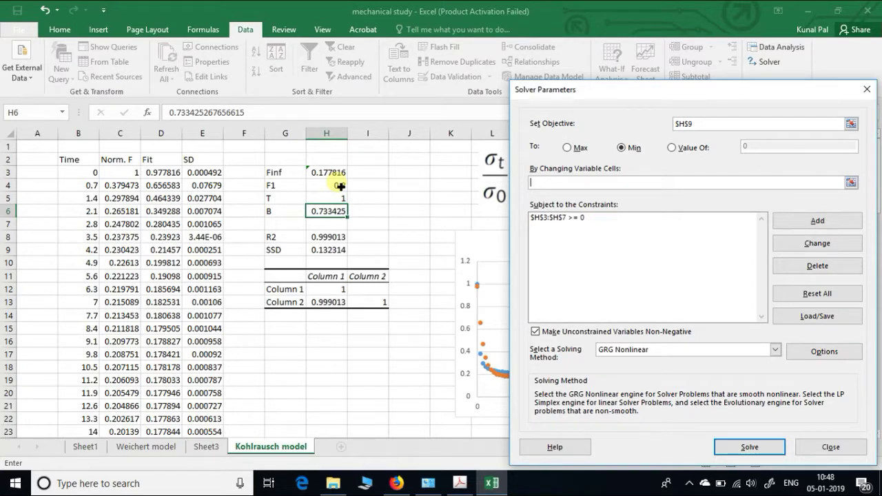
{"action": "left_click_drag", "start_coordinate": [340, 186], "coordinate": [338, 216]}
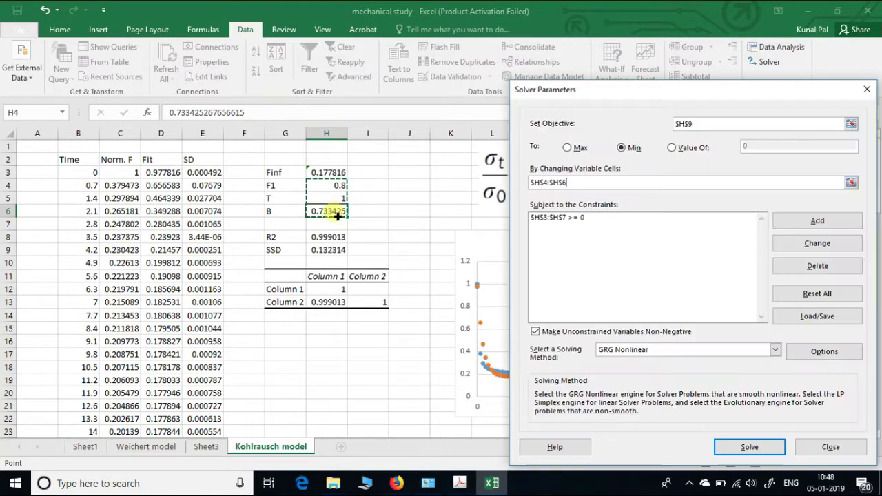
{"action": "left_click", "coordinate": [575, 218]}
{"action": "left_click", "coordinate": [806, 267]}
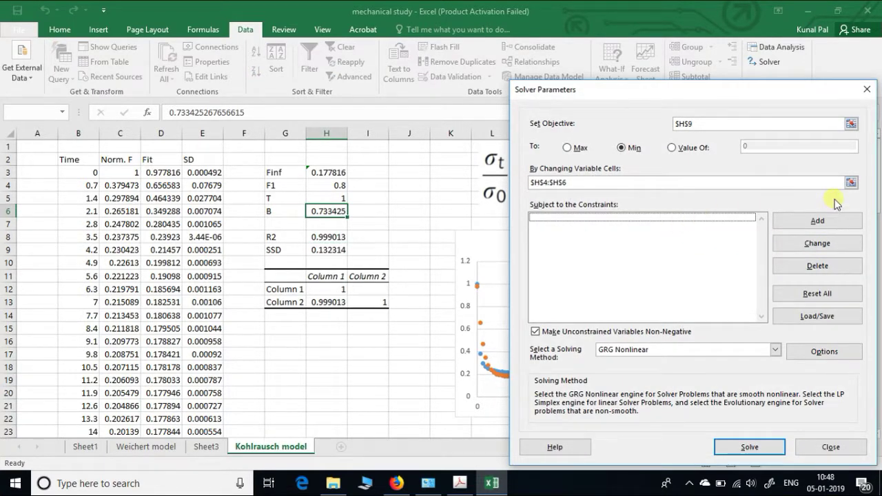
Try adding a non-negativity constraint on $H$4:$H$6, then dismiss the empty-reference warning.
{"action": "left_click", "coordinate": [817, 221]}
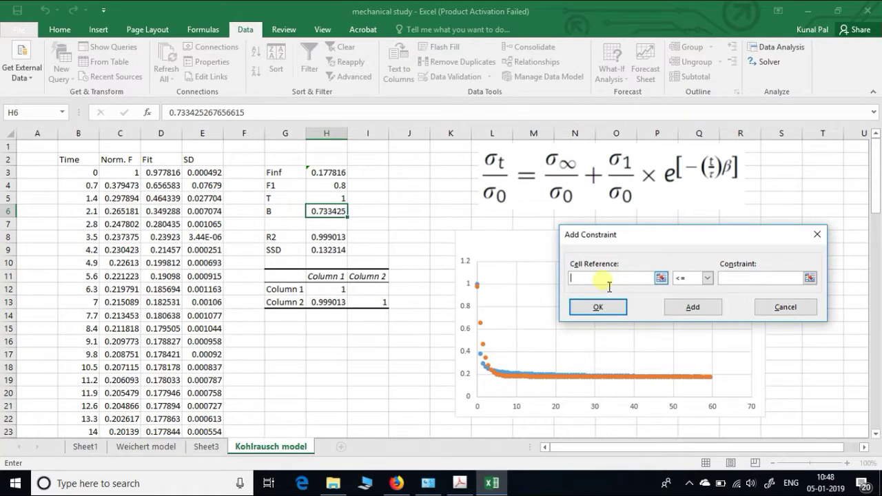
{"action": "type", "text": "$H$4:$H$6"}
{"action": "left_click", "coordinate": [707, 278]}
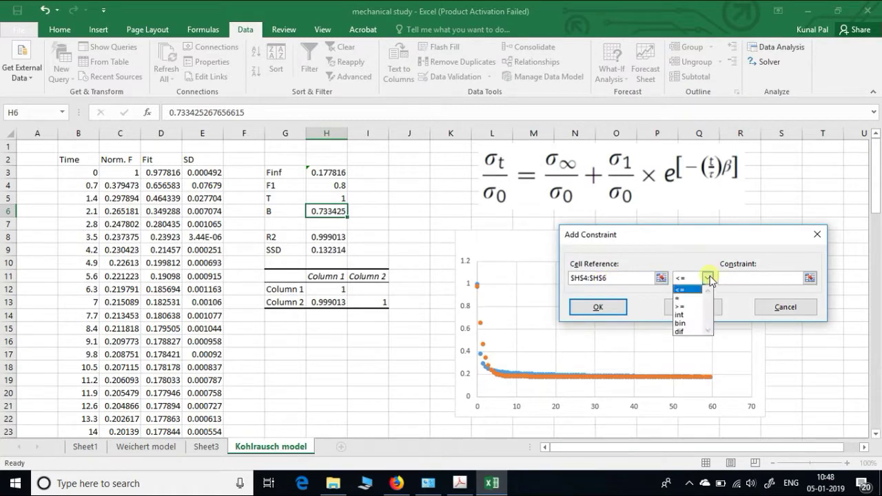
{"action": "left_click", "coordinate": [682, 306]}
{"action": "left_click", "coordinate": [751, 286]}
{"action": "type", "text": "0"}
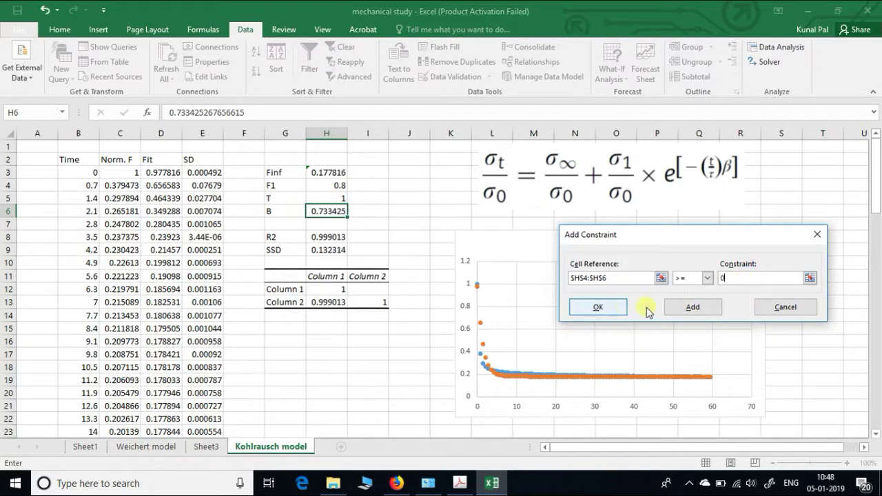
{"action": "left_click", "coordinate": [712, 310]}
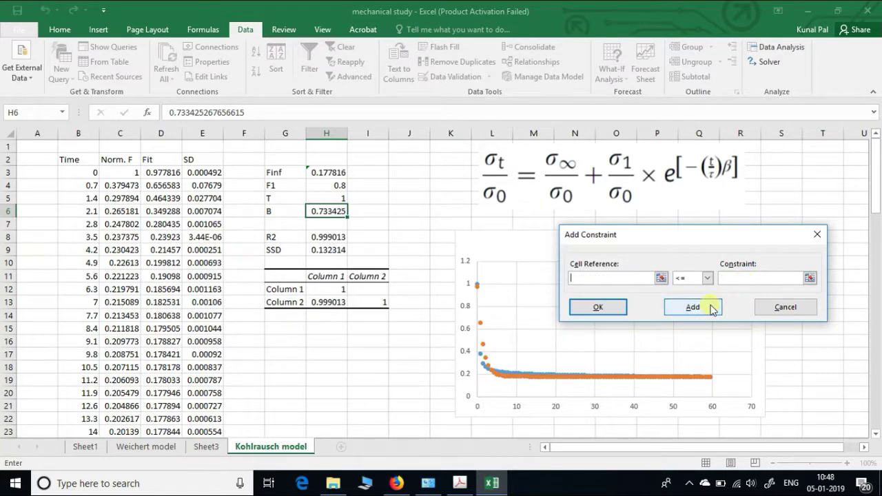
{"action": "left_click", "coordinate": [615, 308]}
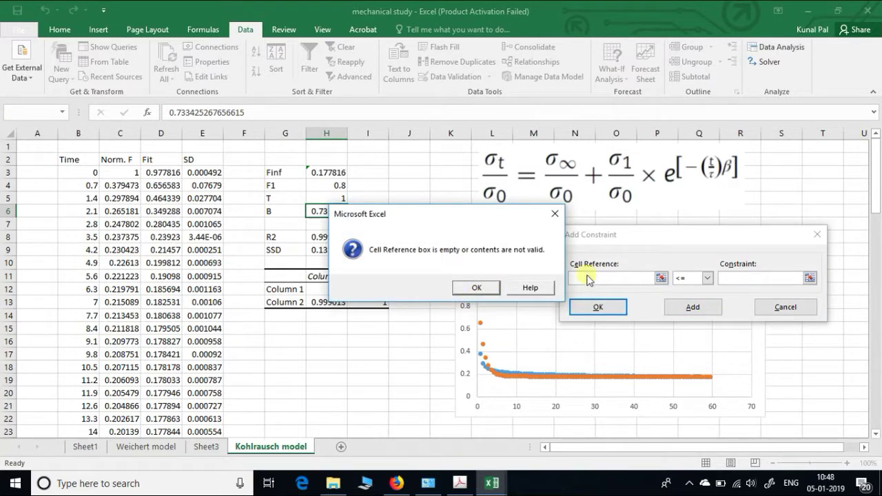
{"action": "left_click", "coordinate": [556, 216]}
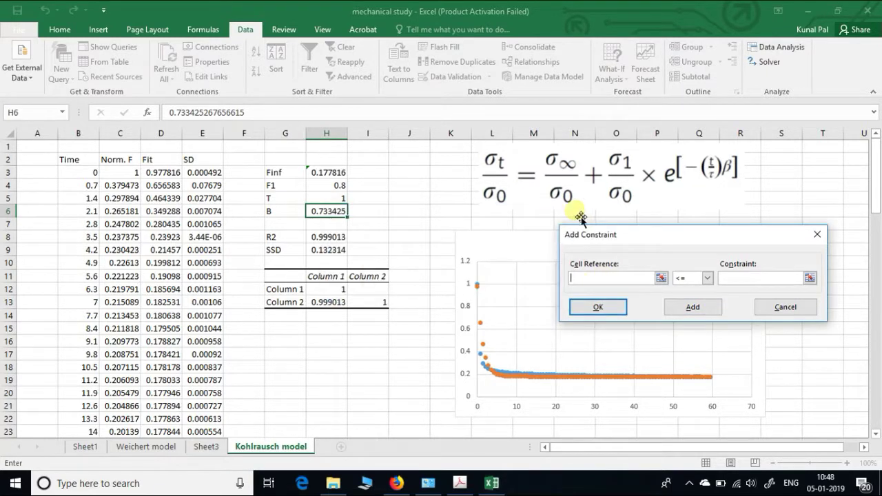
Add the constraint $H$4:$H$6 >= 0 and delete its duplicate.
{"action": "type", "text": "$H$4:$H$6"}
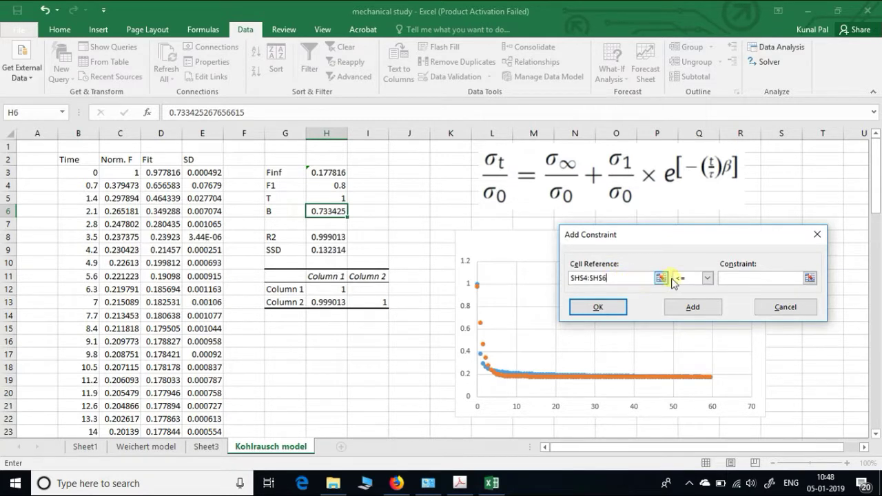
{"action": "left_click", "coordinate": [707, 277]}
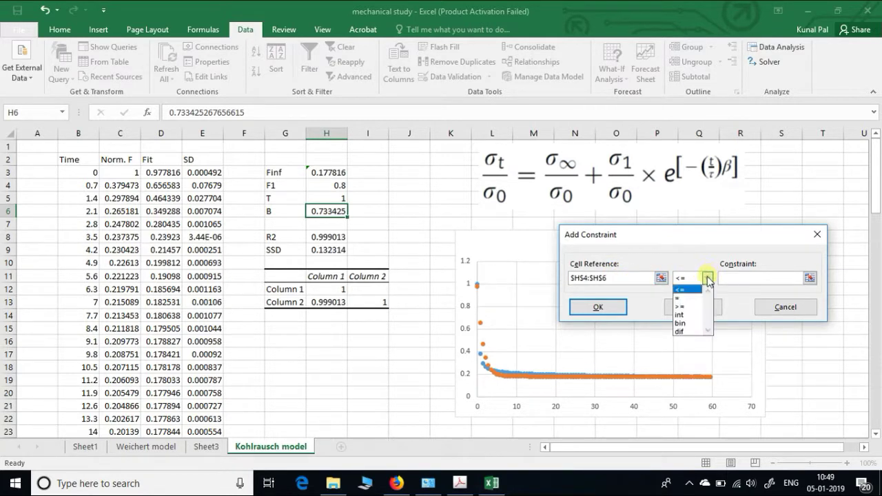
{"action": "left_click", "coordinate": [682, 306]}
{"action": "type", "text": "0"}
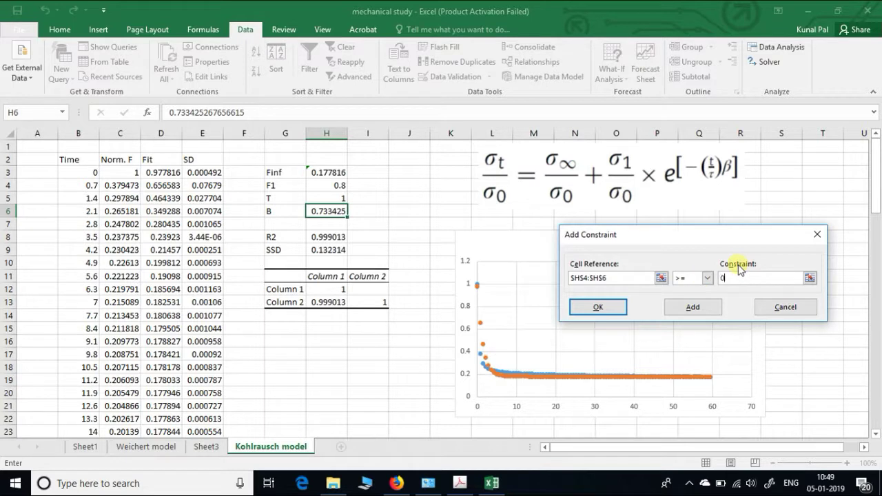
{"action": "left_click", "coordinate": [614, 310]}
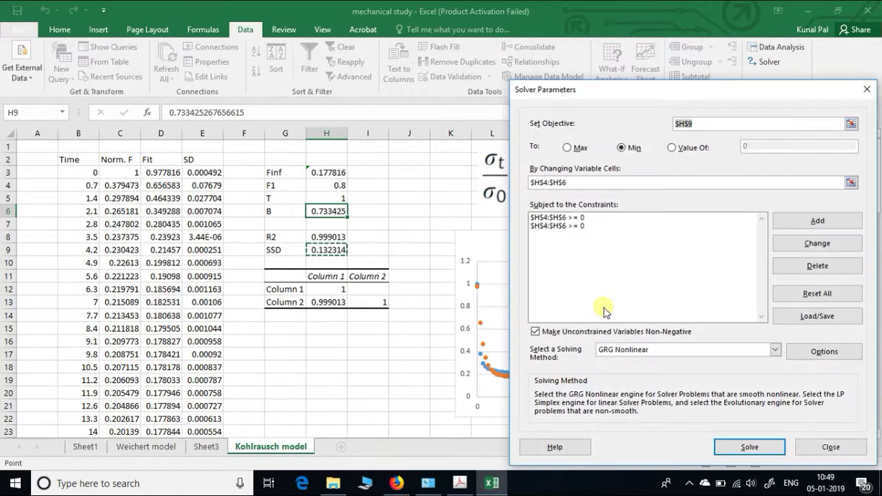
{"action": "left_click", "coordinate": [585, 217]}
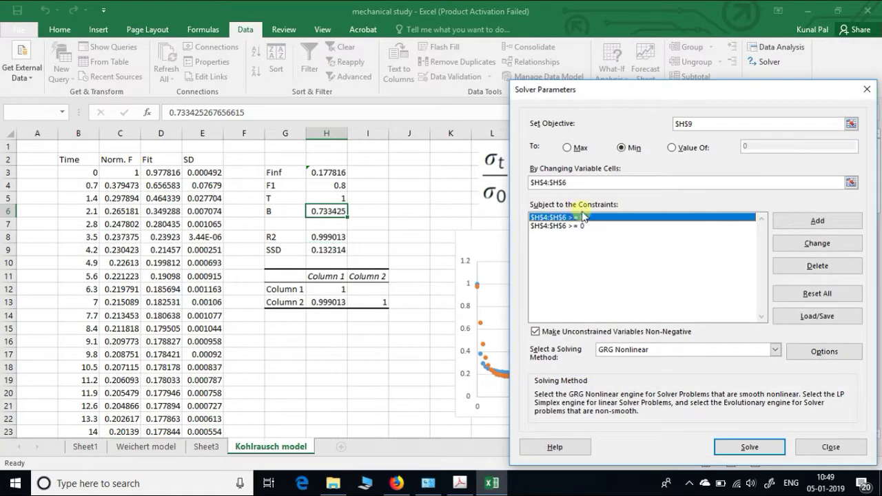
{"action": "left_click", "coordinate": [820, 266]}
Add the constraint $H$6 <= 1 for B and run Solver.
{"action": "left_click", "coordinate": [568, 218]}
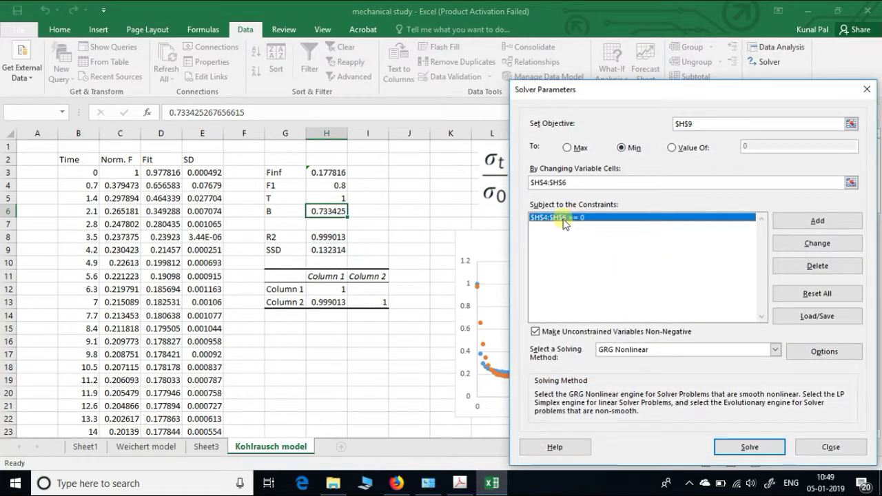
{"action": "left_click", "coordinate": [836, 220]}
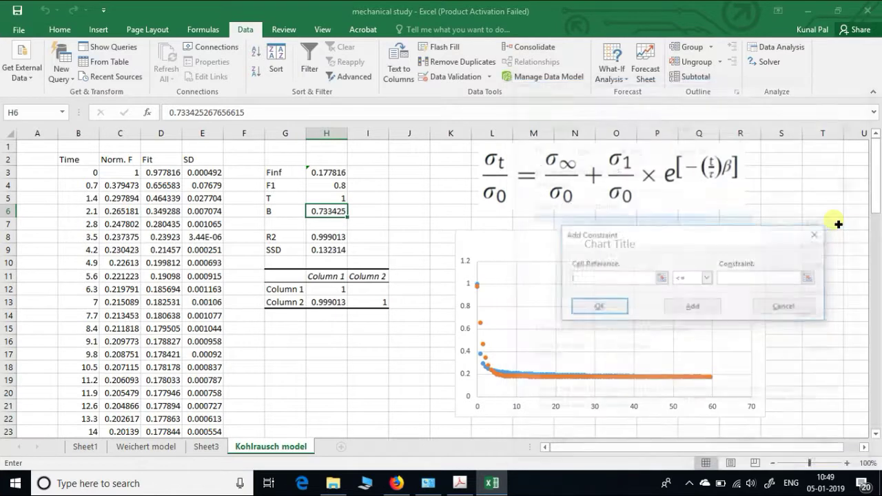
{"action": "left_click", "coordinate": [331, 218]}
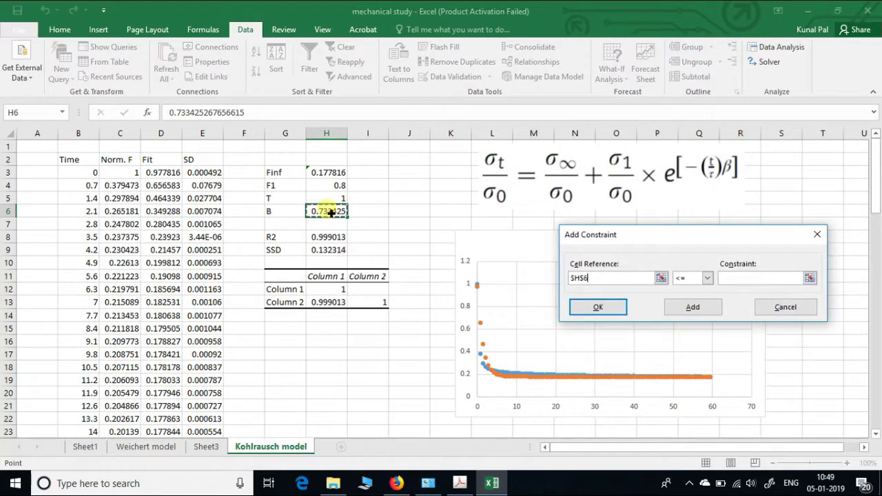
{"action": "left_click", "coordinate": [708, 278]}
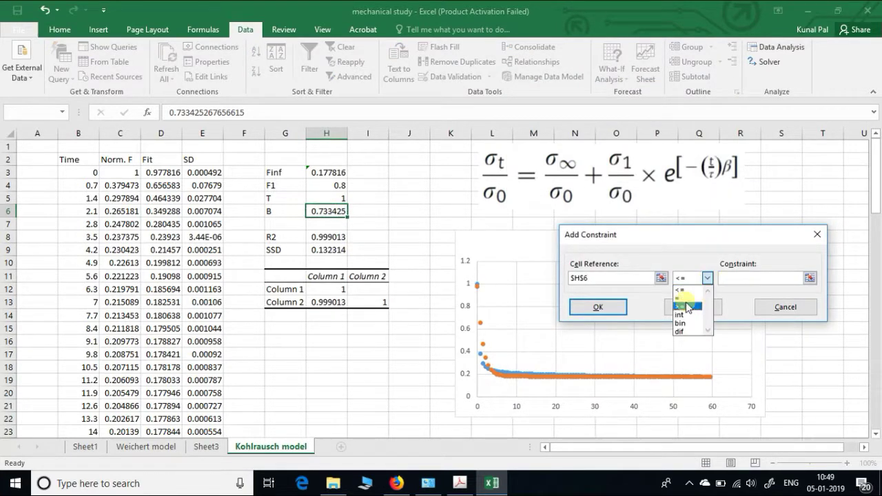
{"action": "left_click", "coordinate": [682, 290]}
{"action": "left_click", "coordinate": [747, 279]}
{"action": "type", "text": "1"}
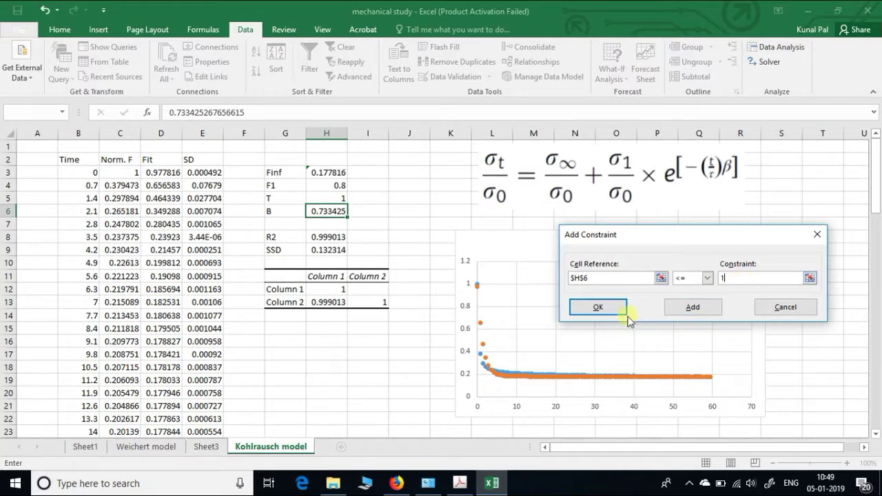
{"action": "left_click", "coordinate": [608, 308]}
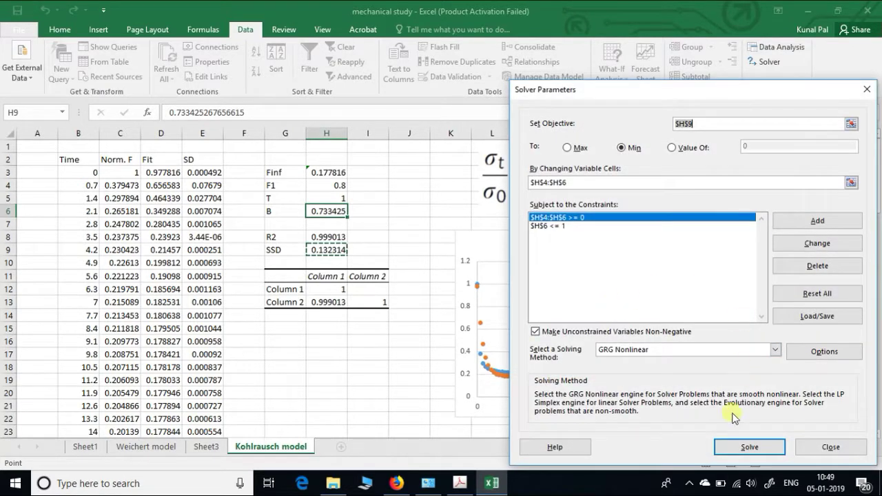
{"action": "left_click", "coordinate": [745, 445]}
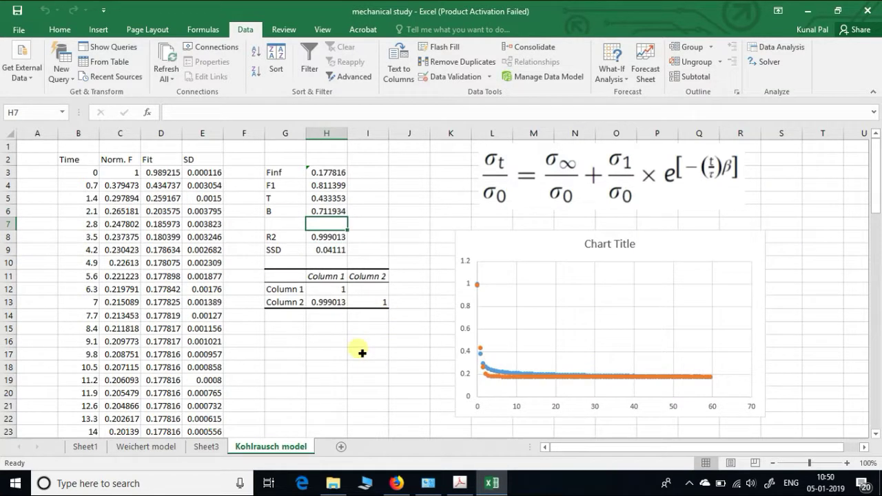
{"action": "key", "text": "Down"}
{"action": "key", "text": "Down"}
{"action": "left_click", "coordinate": [321, 330]}
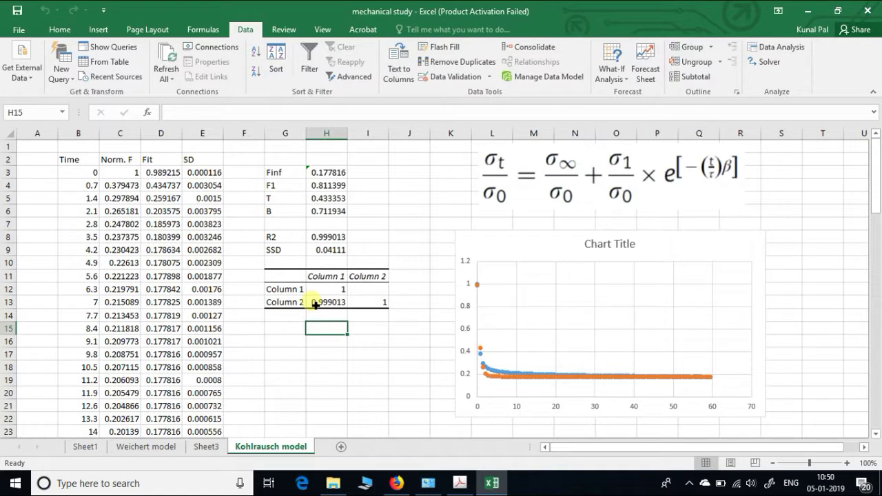
Set up a Correlation analysis on Norm. F and Fit from row 3, then dismiss the missing-output warning.
{"action": "left_click", "coordinate": [290, 354]}
{"action": "left_click", "coordinate": [780, 47]}
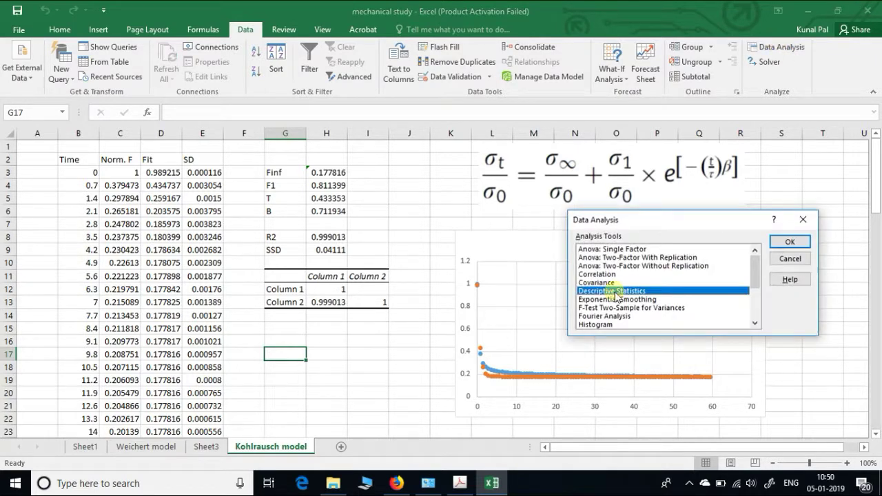
{"action": "left_click", "coordinate": [612, 275]}
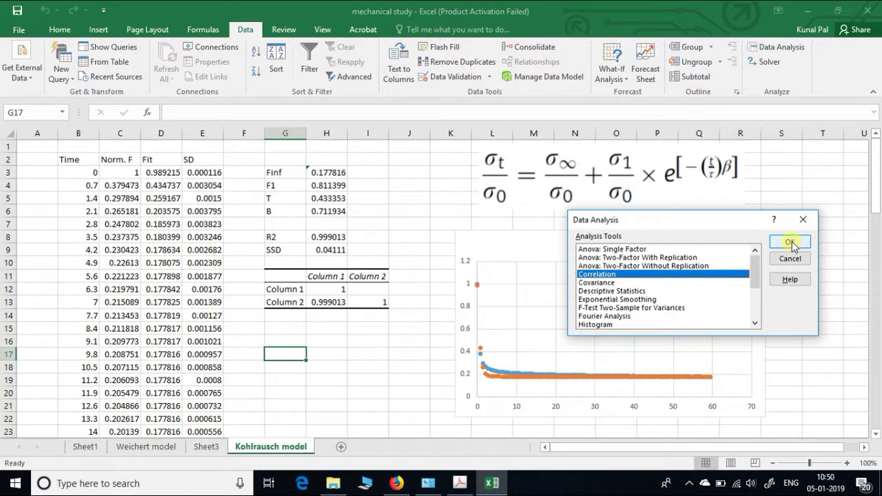
{"action": "left_click", "coordinate": [790, 244]}
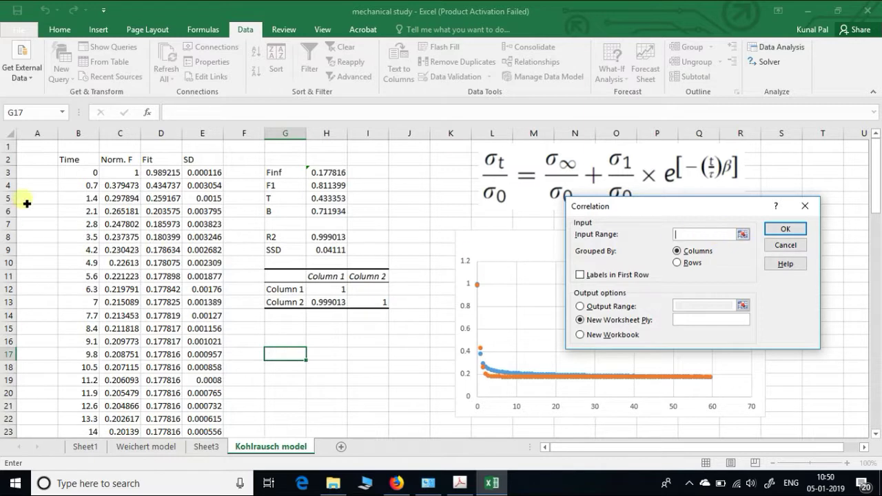
{"action": "left_click_drag", "start_coordinate": [127, 177], "coordinate": [161, 181]}
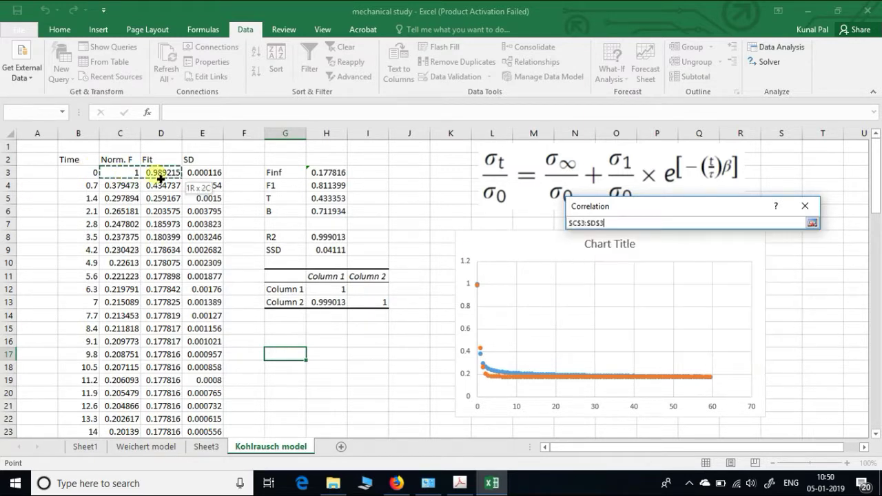
{"action": "key", "text": "ctrl+shift+Down"}
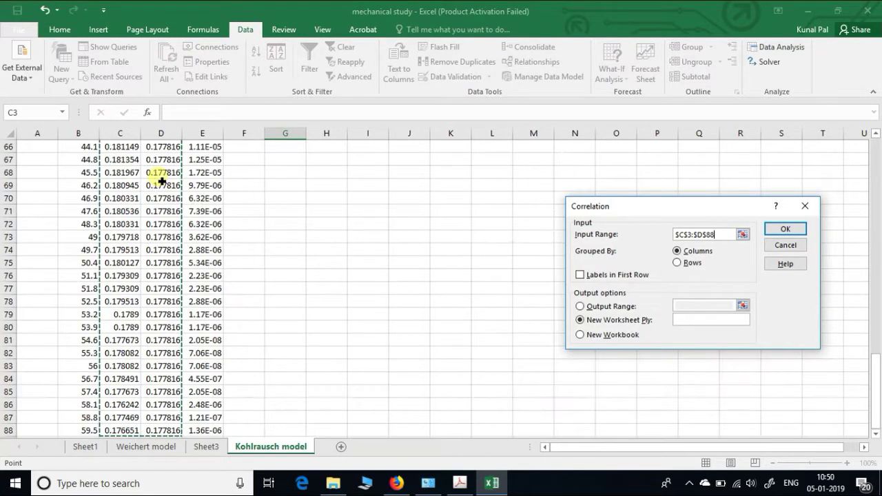
{"action": "left_click", "coordinate": [580, 307]}
{"action": "left_click", "coordinate": [290, 252]}
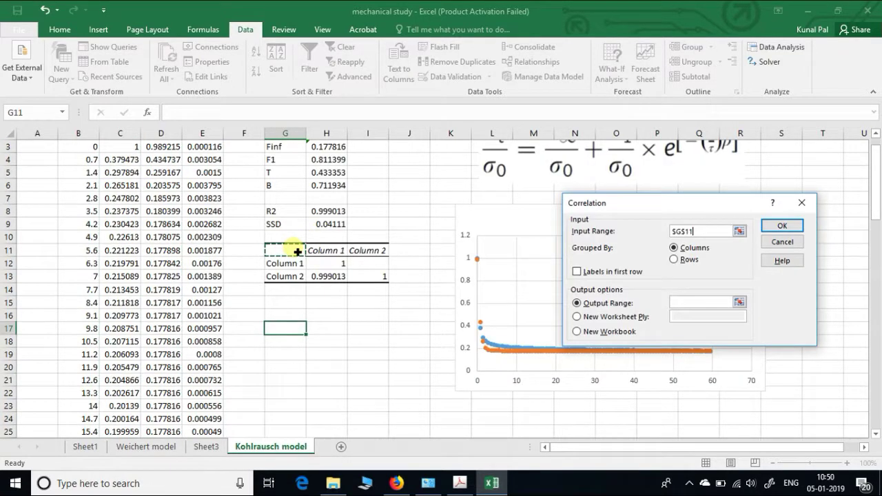
{"action": "left_click", "coordinate": [782, 228]}
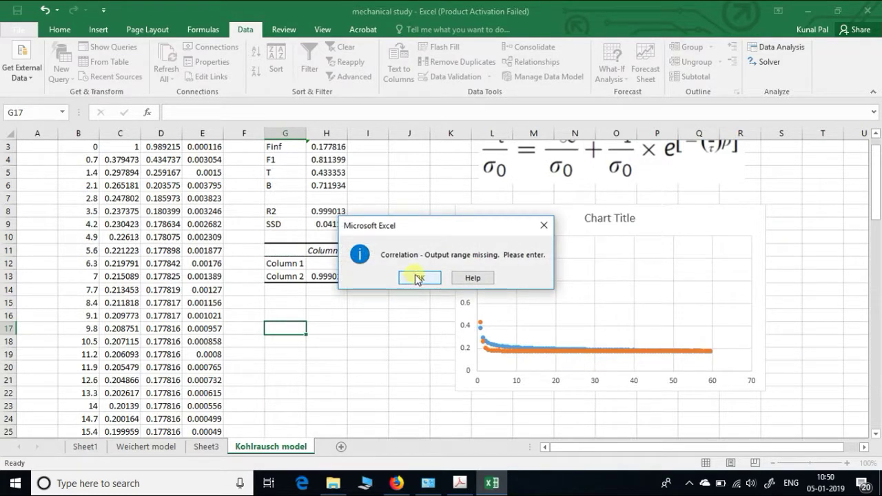
{"action": "left_click", "coordinate": [417, 277]}
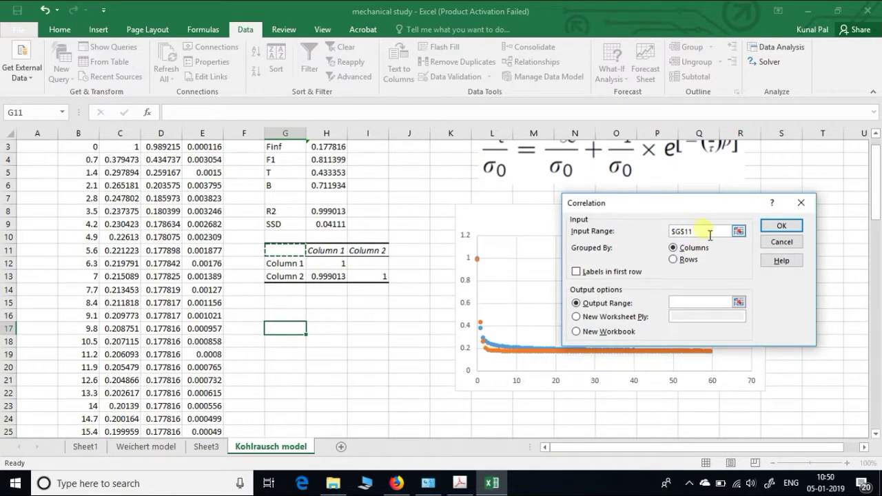
Rerun Correlation with input $C$3:$D$88 and output $G$11:$I$13, replacing the old table.
{"action": "left_click_drag", "start_coordinate": [134, 148], "coordinate": [177, 150]}
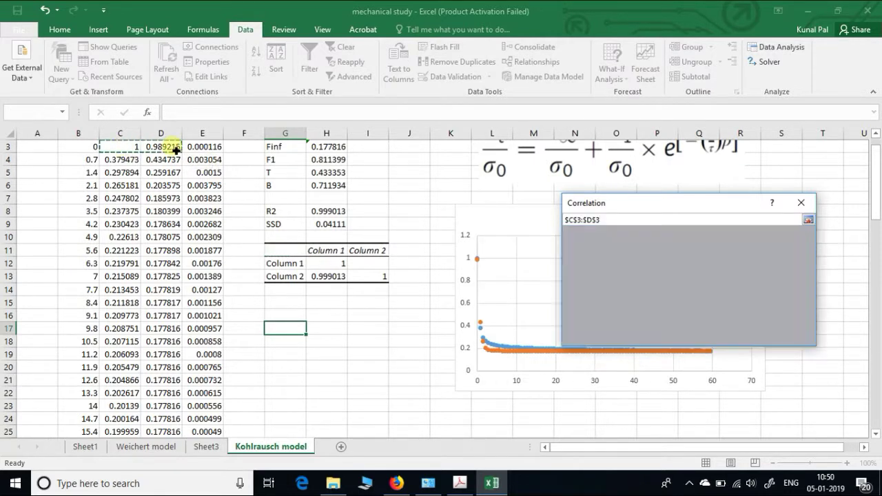
{"action": "key", "text": "ctrl+shift+Down"}
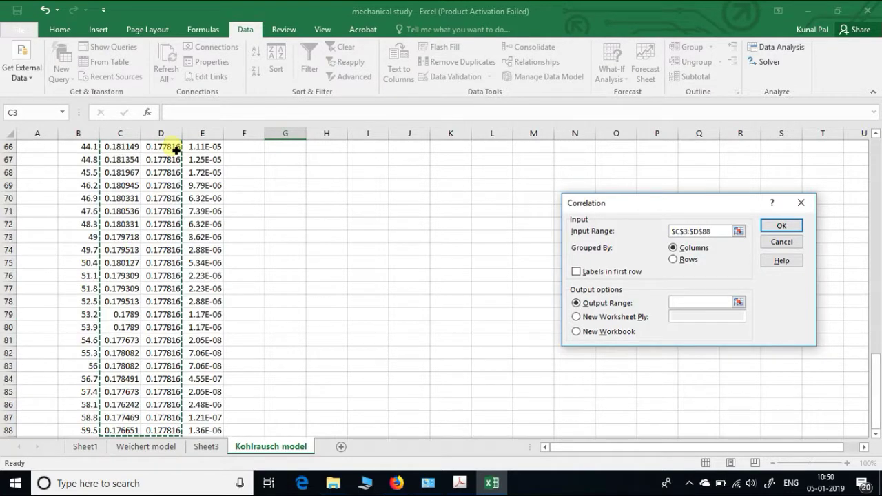
{"action": "left_click", "coordinate": [710, 304]}
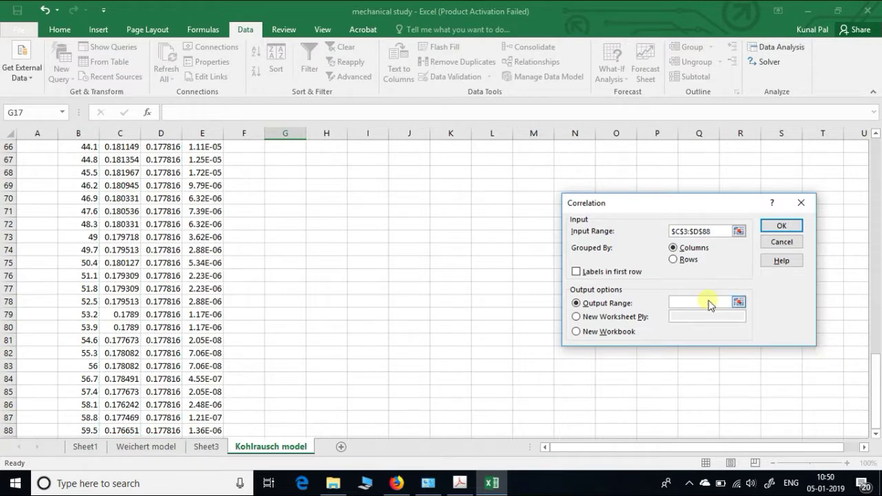
{"action": "left_click_drag", "start_coordinate": [874, 364], "coordinate": [876, 135]}
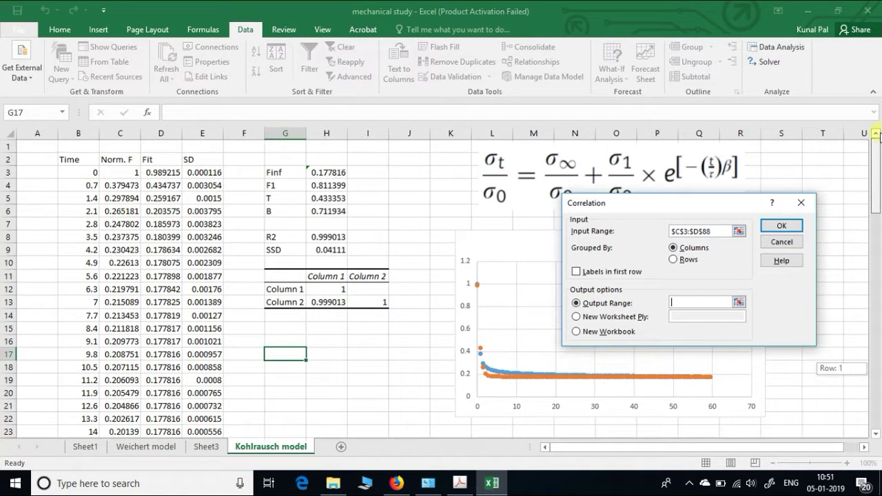
{"action": "left_click_drag", "start_coordinate": [289, 277], "coordinate": [363, 304]}
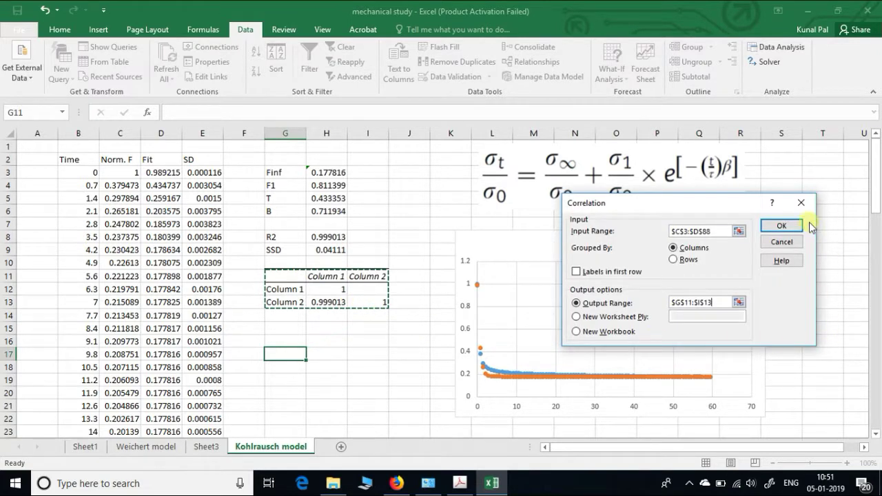
{"action": "left_click", "coordinate": [772, 224]}
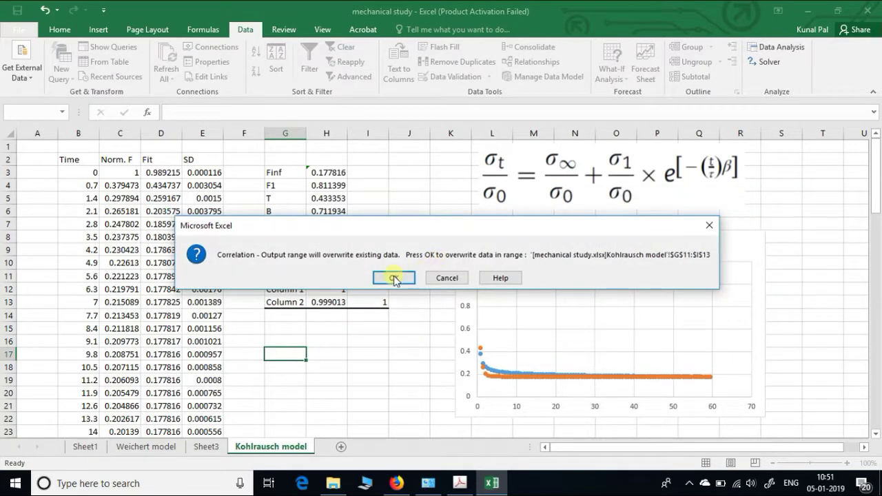
{"action": "left_click", "coordinate": [395, 279]}
Confirm the overwrite and move the R2 label and value up to row 7.
{"action": "left_click", "coordinate": [337, 355]}
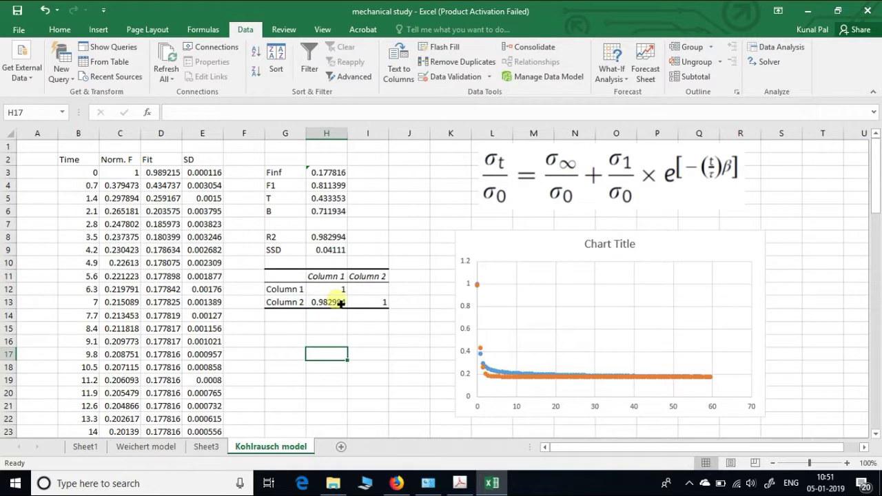
{"action": "mouse_move", "coordinate": [284, 236]}
{"action": "left_mouse_down"}
{"action": "mouse_move", "coordinate": [320, 236]}
{"action": "mouse_move", "coordinate": [288, 224]}
{"action": "left_mouse_up"}
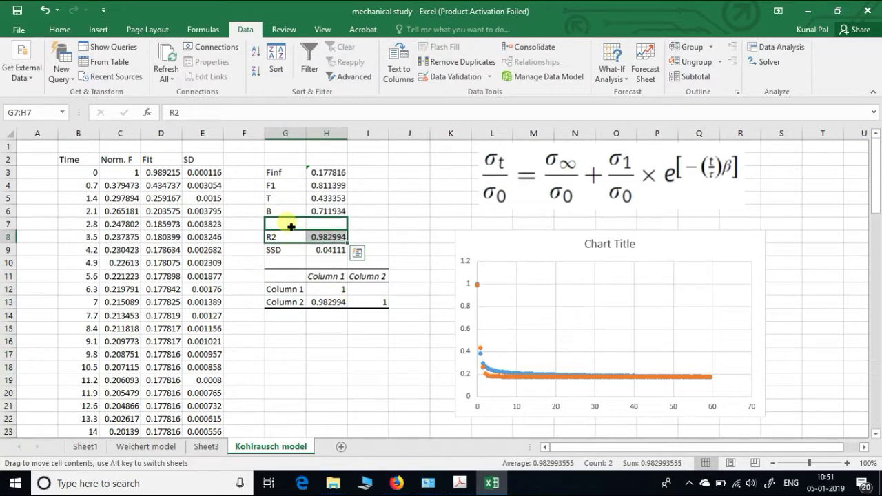
{"action": "left_click", "coordinate": [310, 355]}
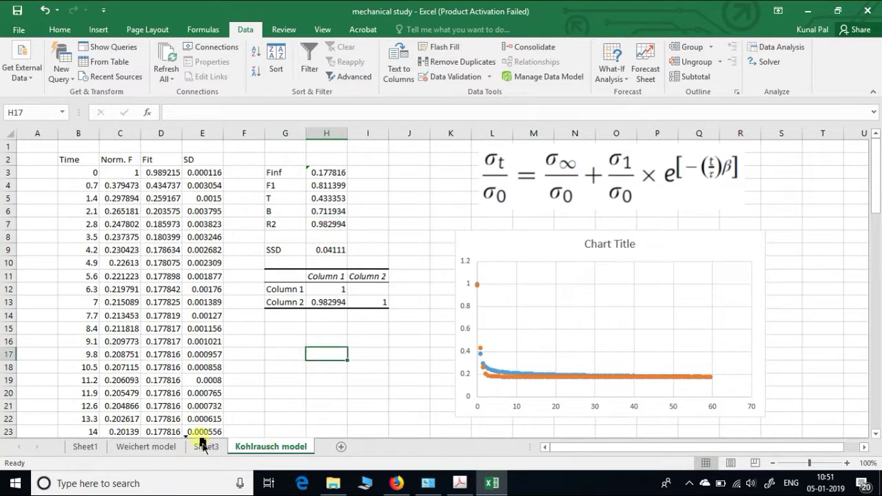
Place the Kohlrausch model sheet before Sheet3 and copy the Finf-to-R2 block G3:H7.
{"action": "left_click_drag", "start_coordinate": [195, 441], "coordinate": [196, 440]}
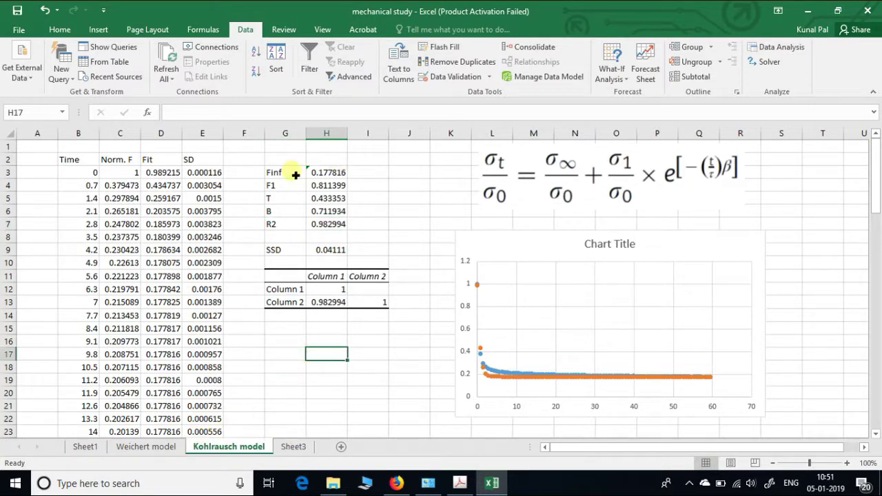
{"action": "left_click_drag", "start_coordinate": [291, 178], "coordinate": [330, 224]}
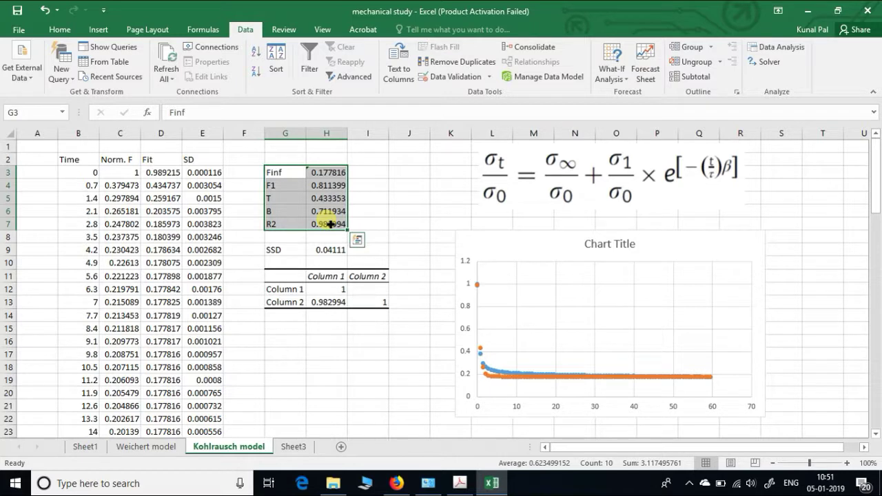
{"action": "key", "text": "ctrl+c"}
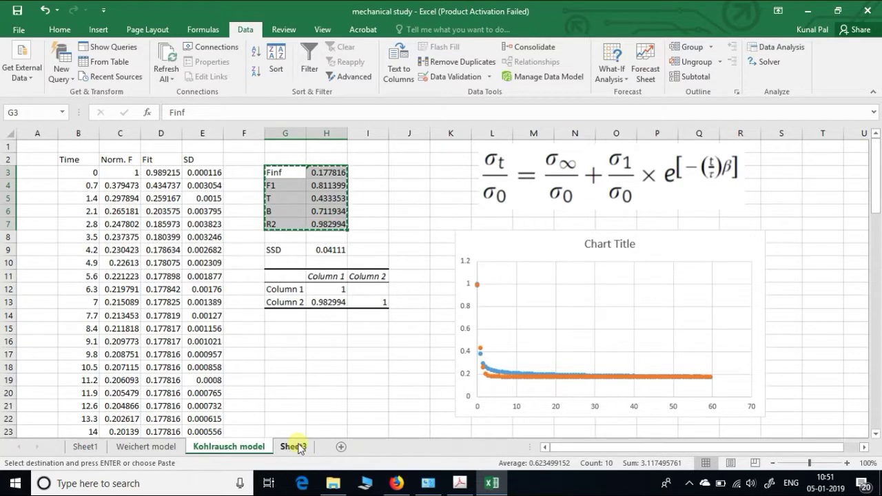
Clear the SSD label and value from row 9 on Sheet3.
{"action": "left_click", "coordinate": [294, 446]}
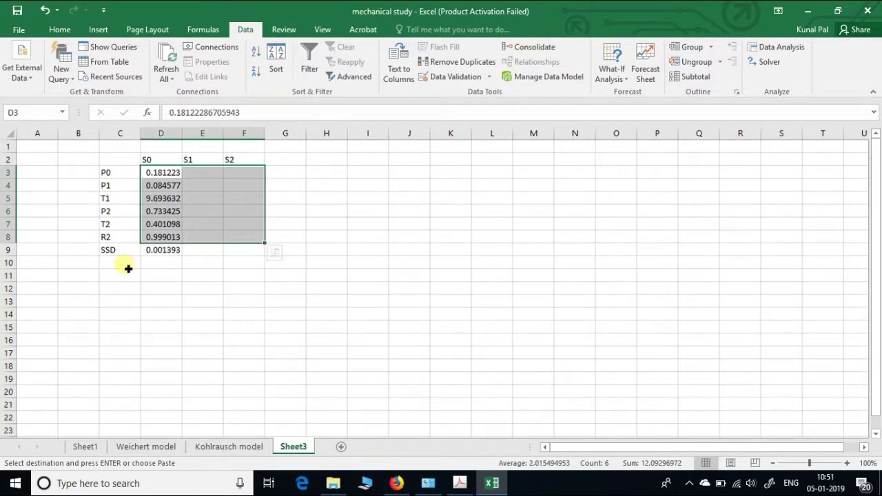
{"action": "left_click_drag", "start_coordinate": [87, 257], "coordinate": [193, 258]}
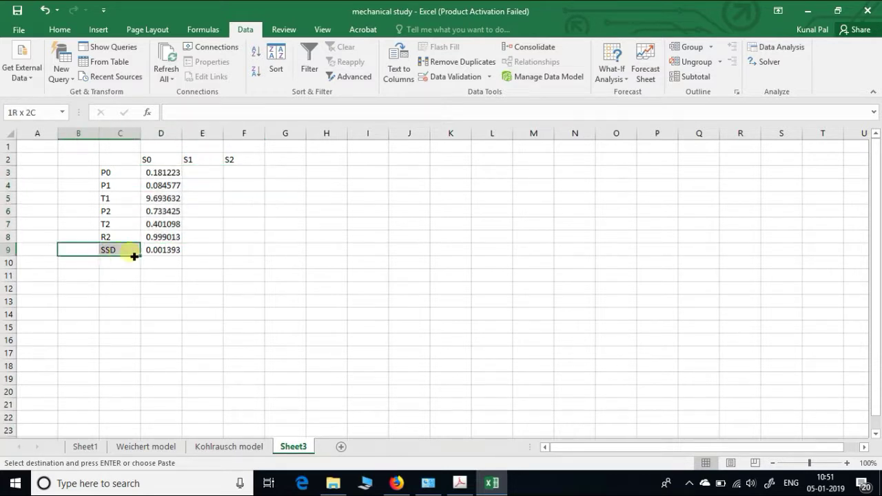
{"action": "key", "text": "Delete"}
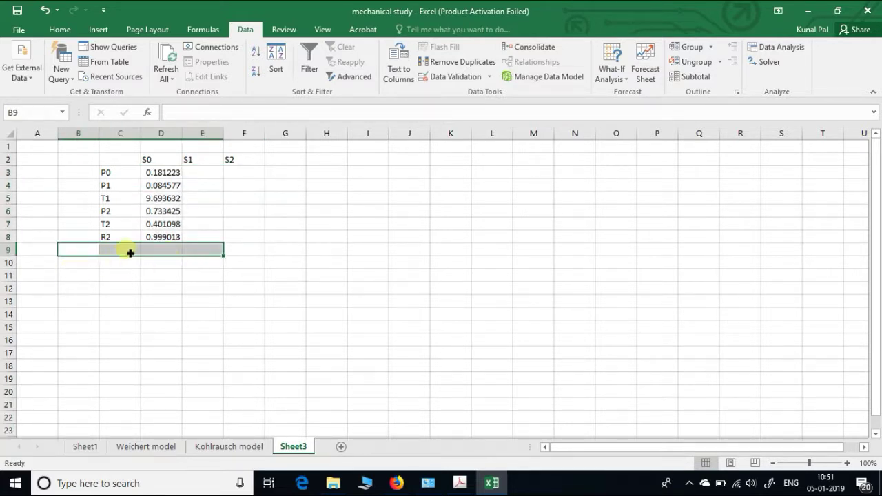
{"action": "left_click", "coordinate": [130, 253]}
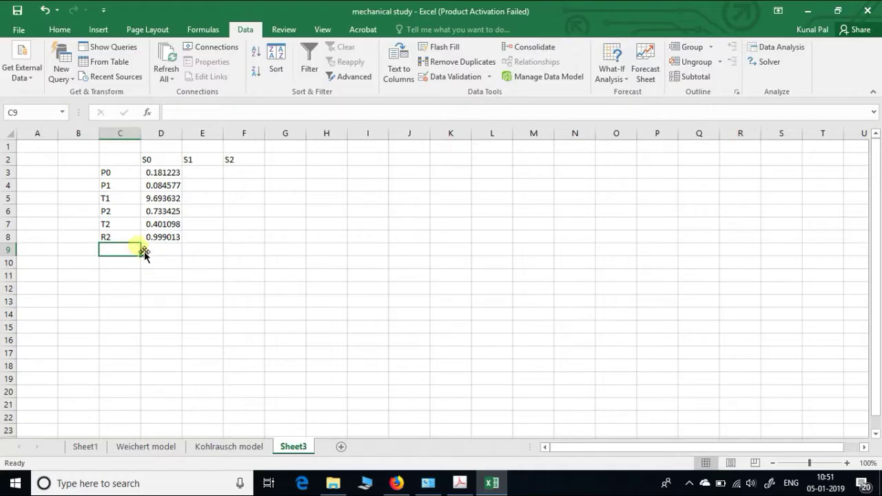
Recopy the Kohlrausch Finf-to-R2 block and paste it as values at C9.
{"action": "key", "text": "alt+Tab"}
{"action": "key", "text": "alt+Tab"}
{"action": "left_click", "coordinate": [228, 446]}
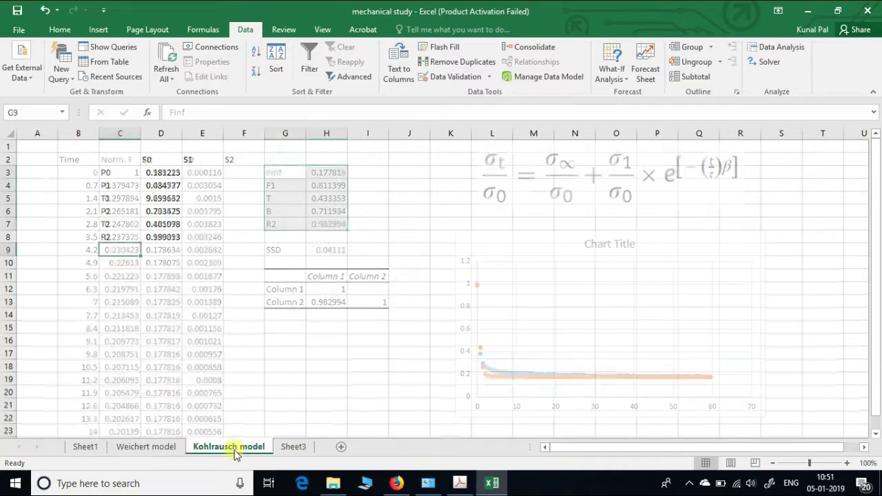
{"action": "key", "text": "ctrl+c"}
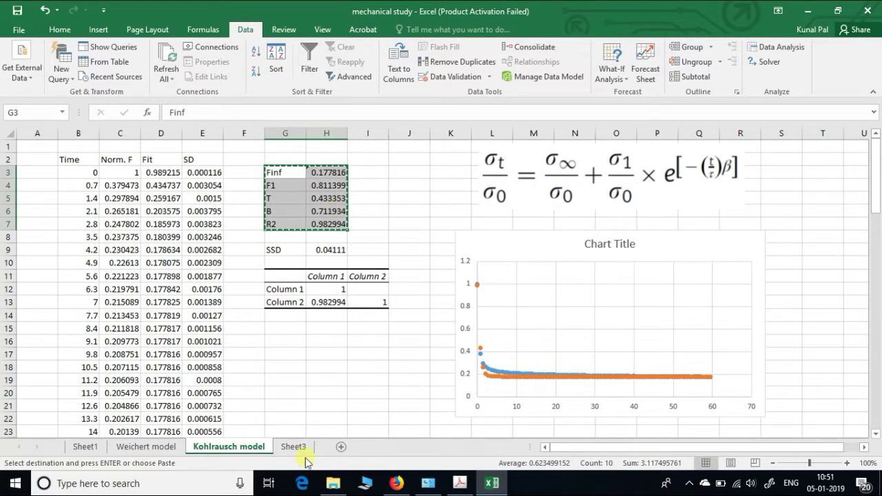
{"action": "left_click", "coordinate": [293, 446]}
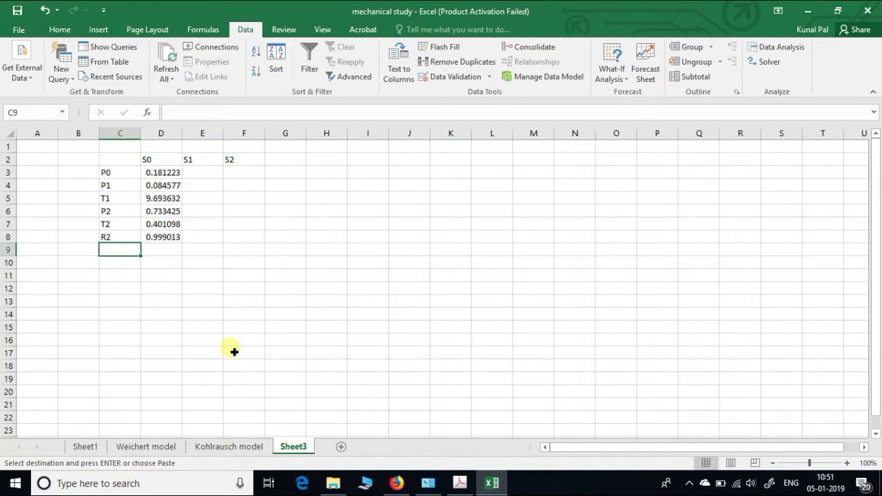
{"action": "right_click", "coordinate": [132, 254]}
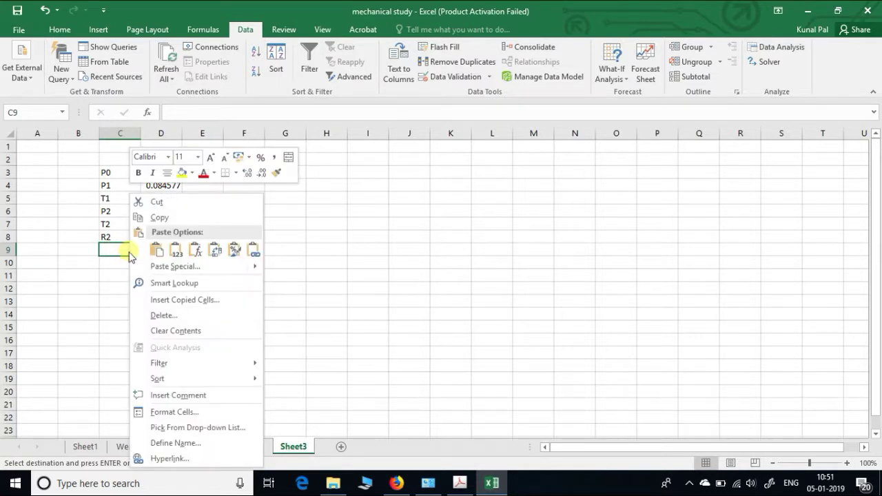
{"action": "left_click", "coordinate": [174, 254]}
{"action": "left_click", "coordinate": [137, 388]}
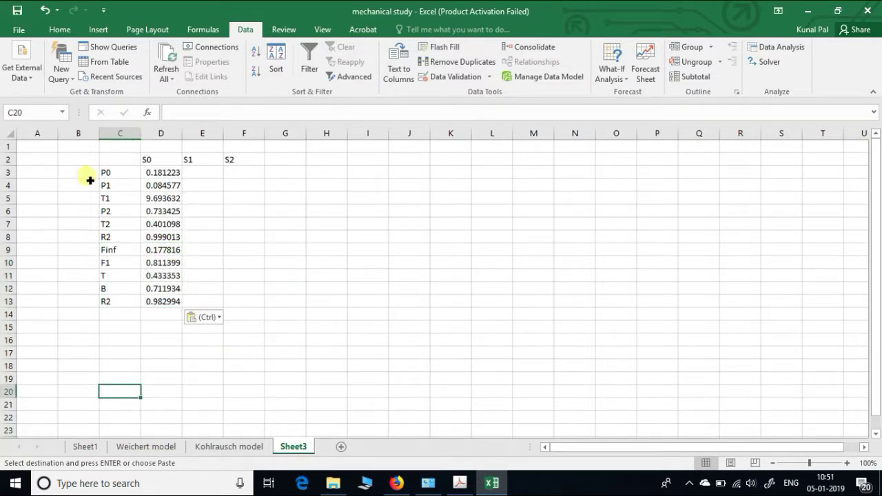
{"action": "left_click_drag", "start_coordinate": [88, 173], "coordinate": [86, 239]}
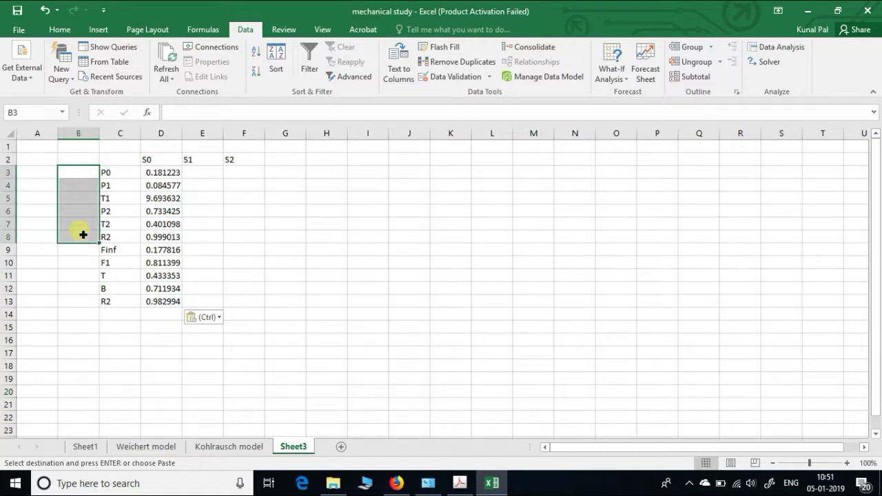
Merge and center B3:B8 and B9:B13, and enter 'Weichert model' and the Kohlrausch label.
{"action": "right_click", "coordinate": [78, 201]}
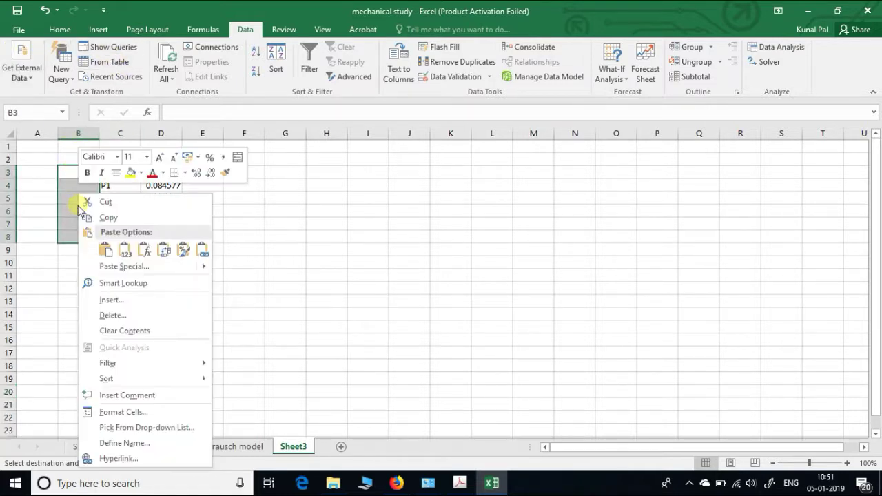
{"action": "left_click", "coordinate": [59, 29]}
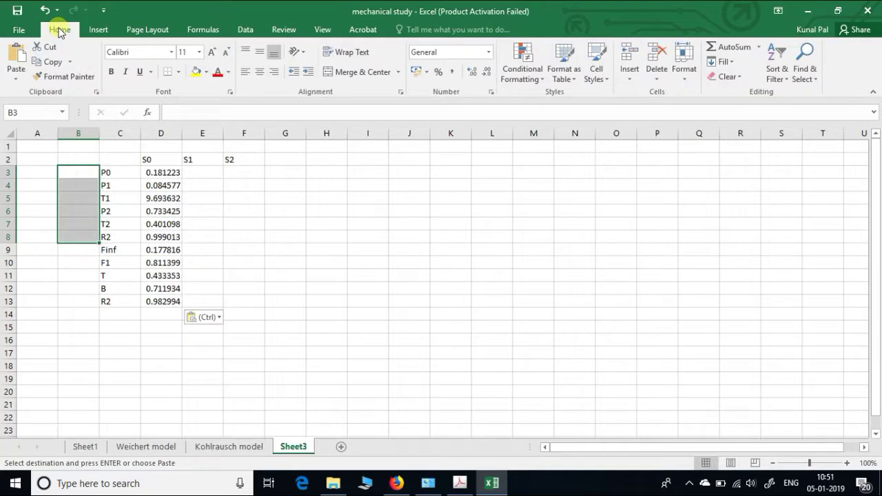
{"action": "left_click", "coordinate": [363, 72]}
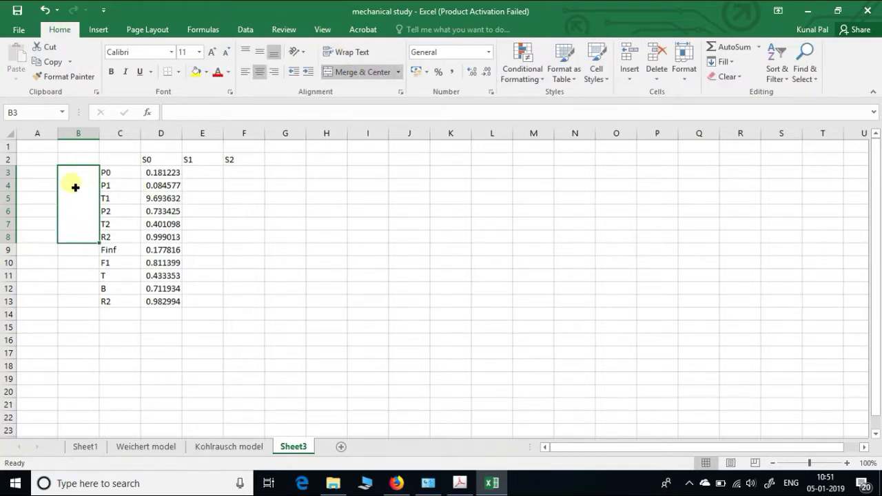
{"action": "type", "text": "Weichert"}
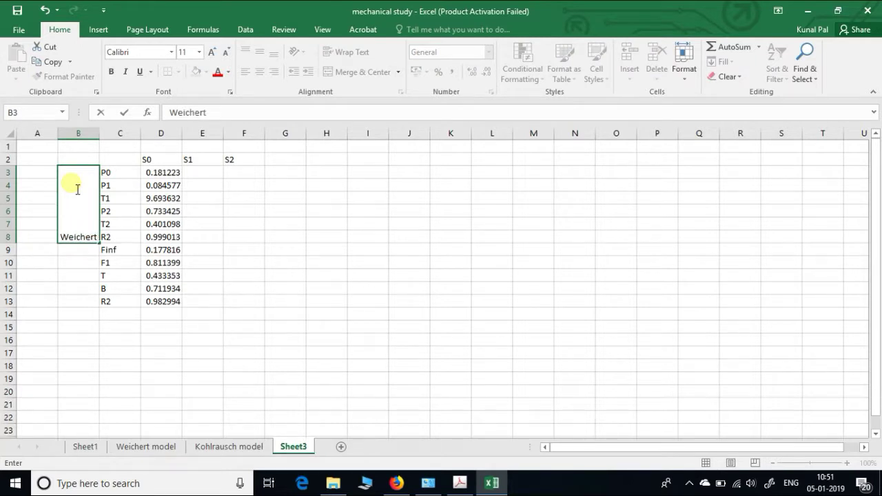
{"action": "type", "text": " model"}
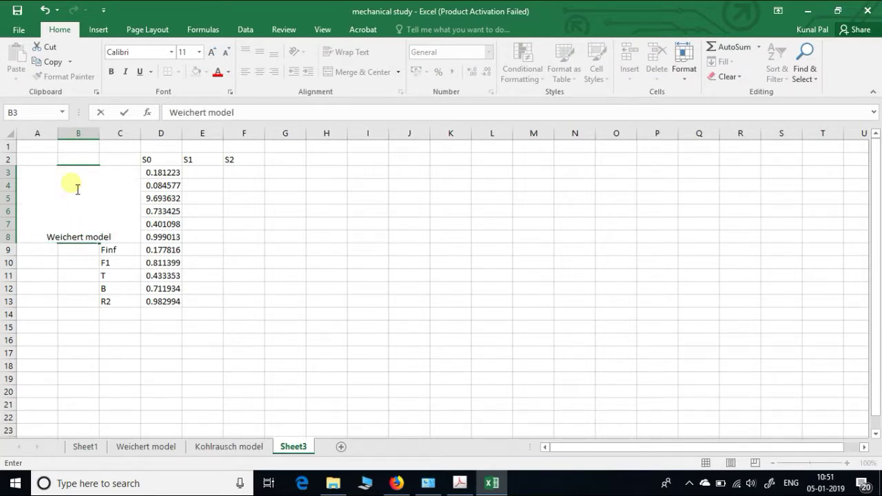
{"action": "left_click_drag", "start_coordinate": [55, 314], "coordinate": [79, 315]}
{"action": "left_click_drag", "start_coordinate": [92, 255], "coordinate": [84, 305]}
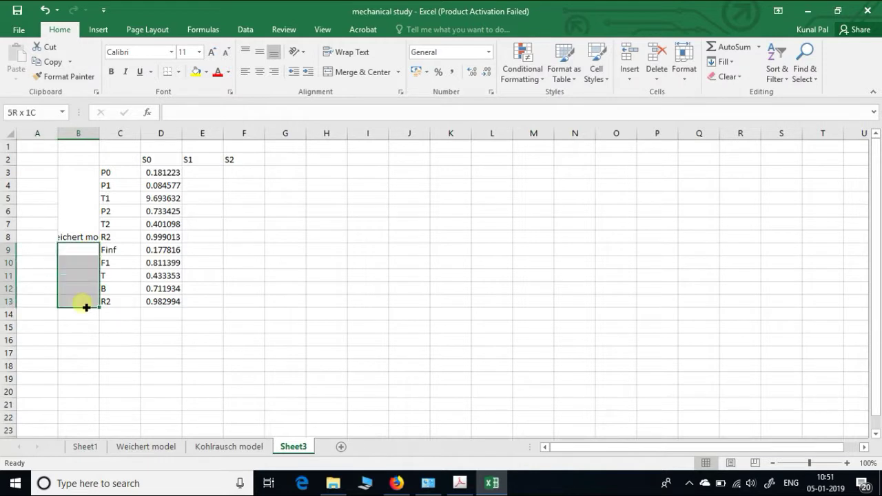
{"action": "left_click", "coordinate": [360, 72]}
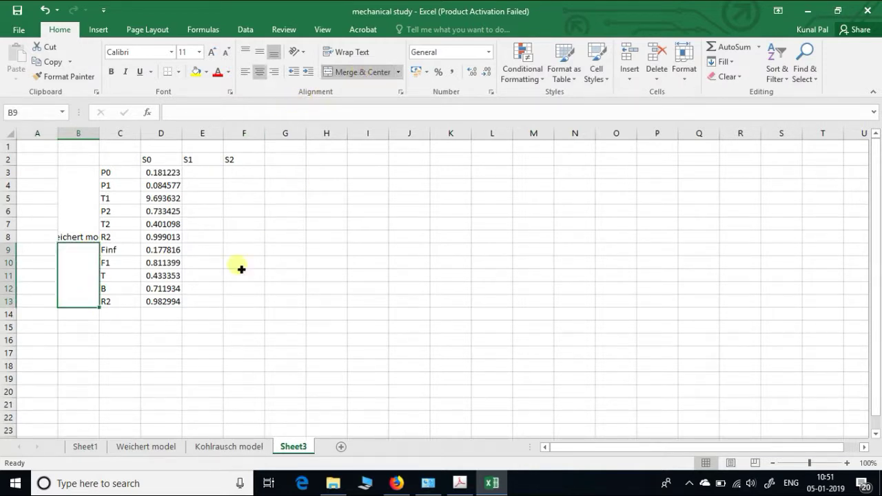
{"action": "type", "text": "Kohlraus"}
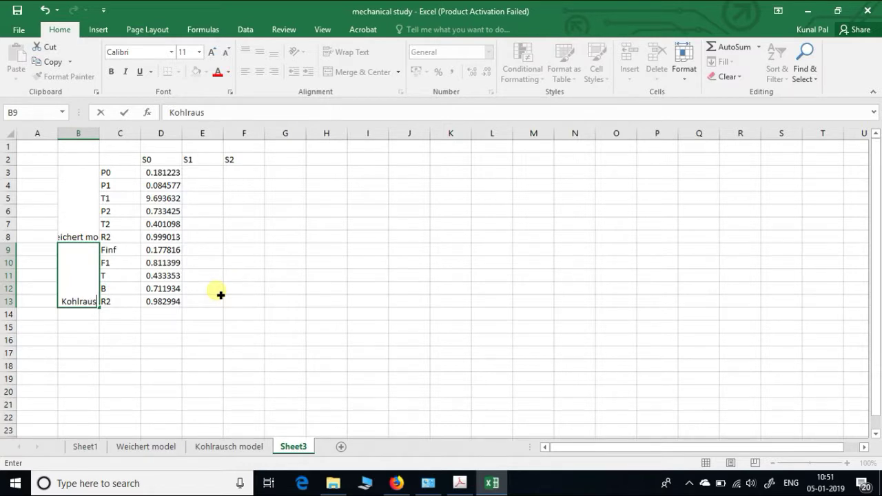
{"action": "type", "text": "ch"}
{"action": "key", "text": "Return"}
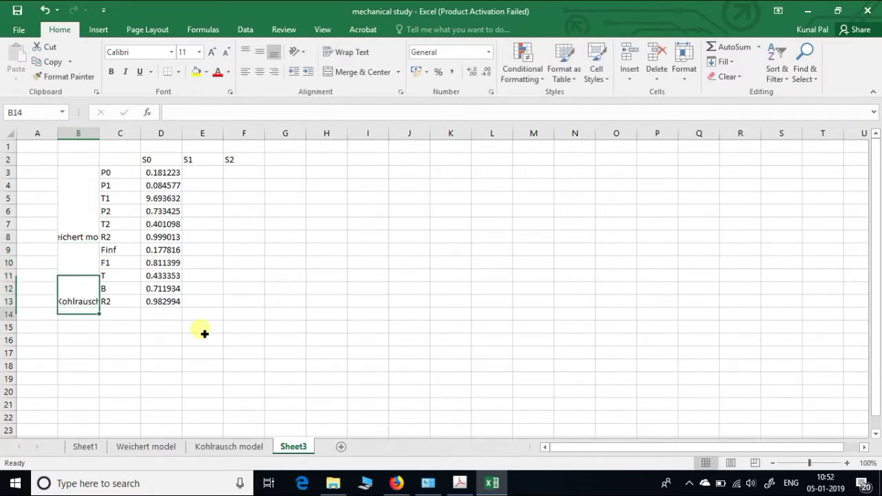
Wrap both model labels, widen column B, and correct the label to 'Kohlrausch model'.
{"action": "left_click_drag", "start_coordinate": [79, 187], "coordinate": [69, 302]}
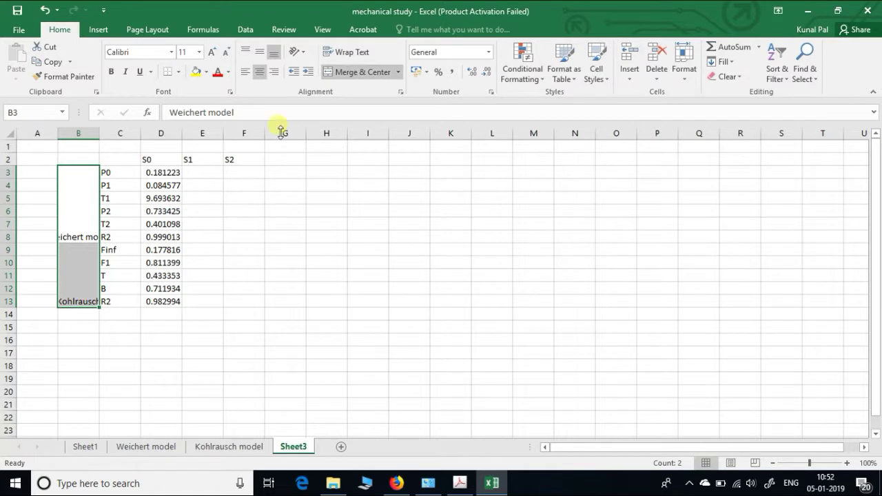
{"action": "left_click", "coordinate": [352, 53]}
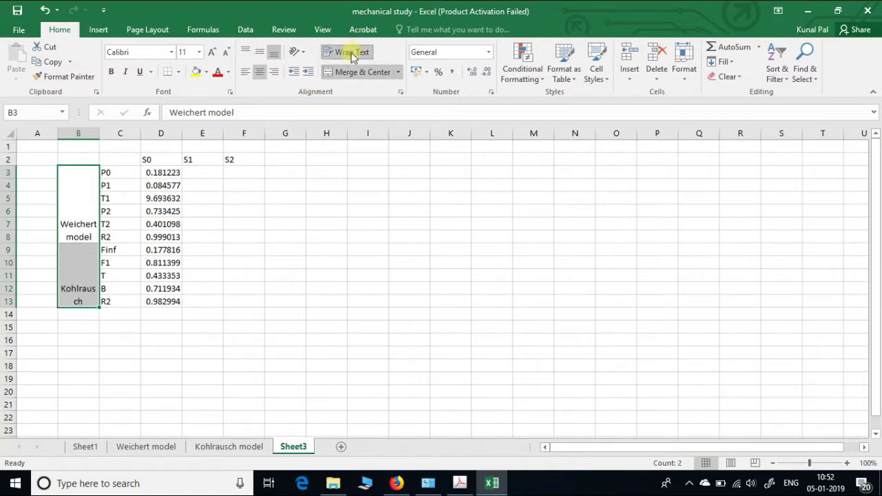
{"action": "left_click", "coordinate": [172, 341]}
{"action": "left_click_drag", "start_coordinate": [99, 133], "coordinate": [128, 133]}
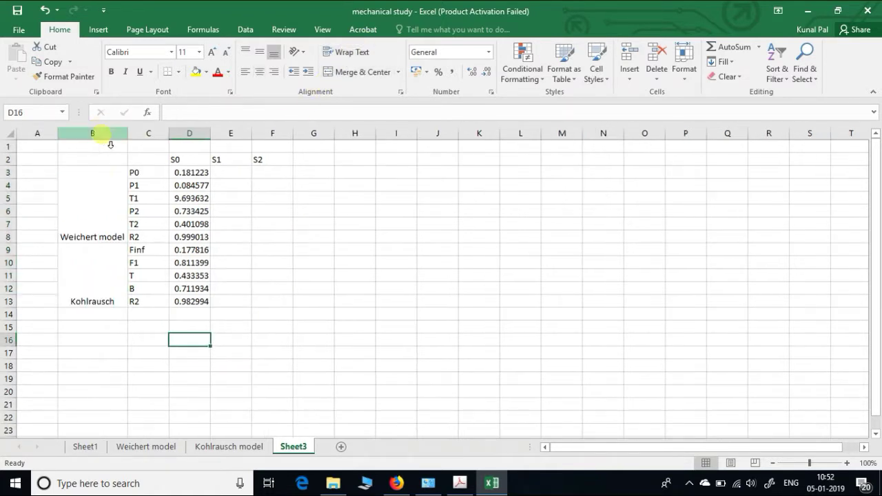
{"action": "left_click", "coordinate": [124, 301]}
{"action": "key", "text": "F2"}
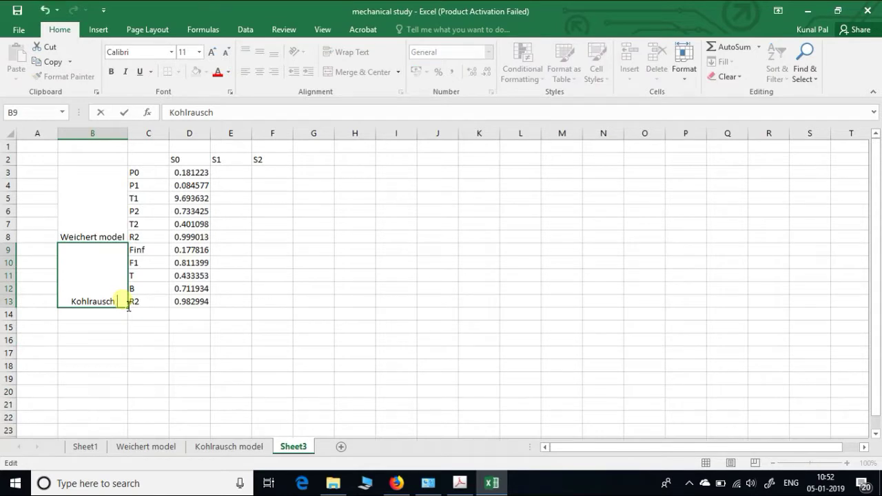
{"action": "type", "text": "model"}
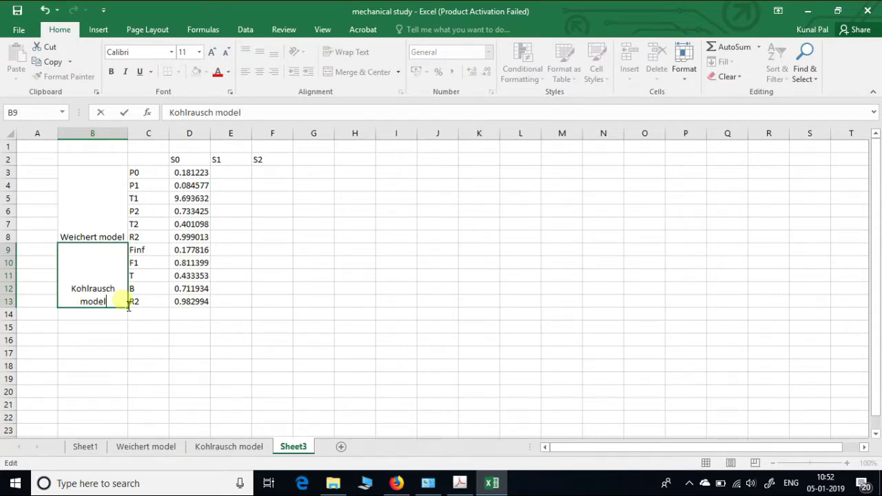
{"action": "key", "text": "Return"}
{"action": "left_click", "coordinate": [203, 391]}
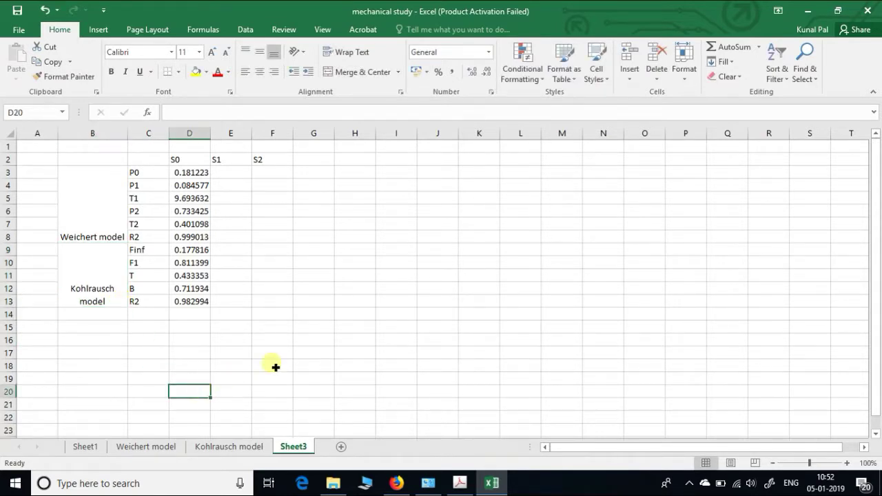